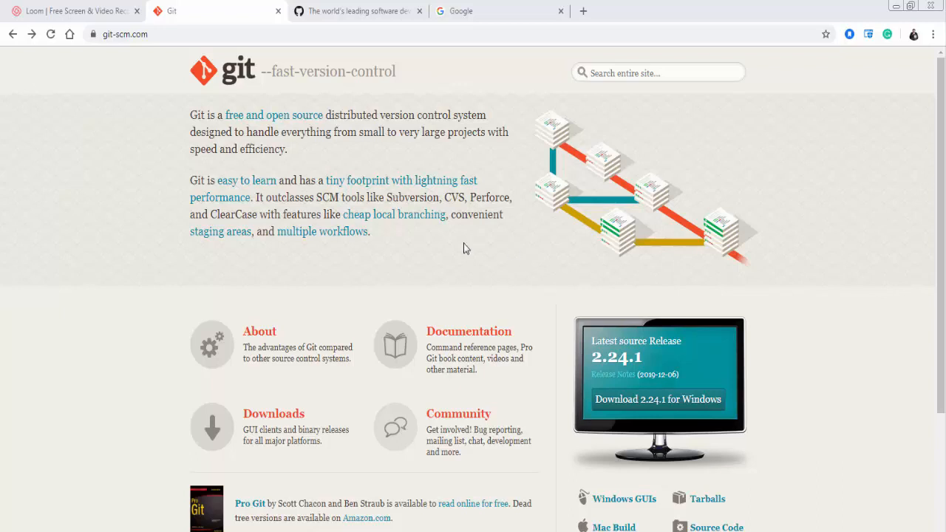
Download the 64-bit Git for Windows installer from git-scm.com and save it to the Desktop as Git-2.24.1.2-64-bit.exe
{"action": "left_click", "coordinate": [237, 34]}
{"action": "left_click_drag", "start_coordinate": [236, 34], "coordinate": [117, 44]}
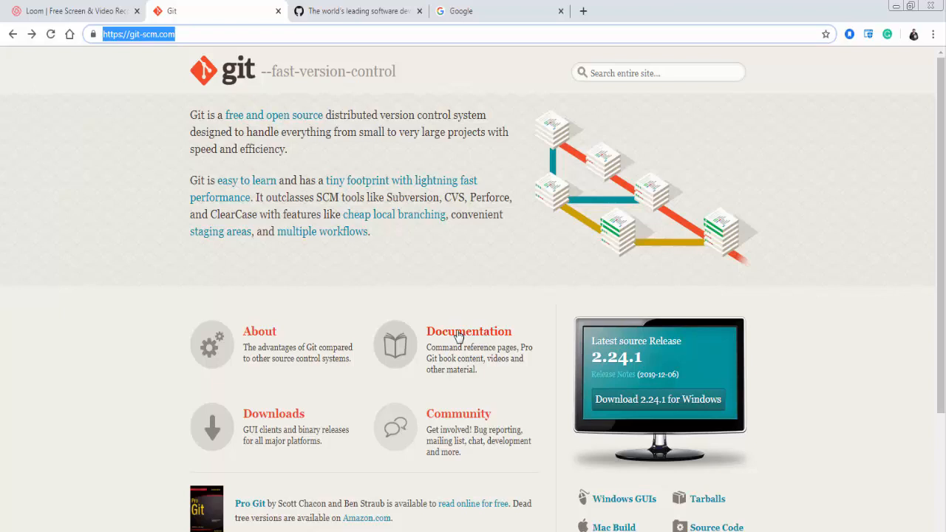
{"action": "left_click", "coordinate": [275, 416]}
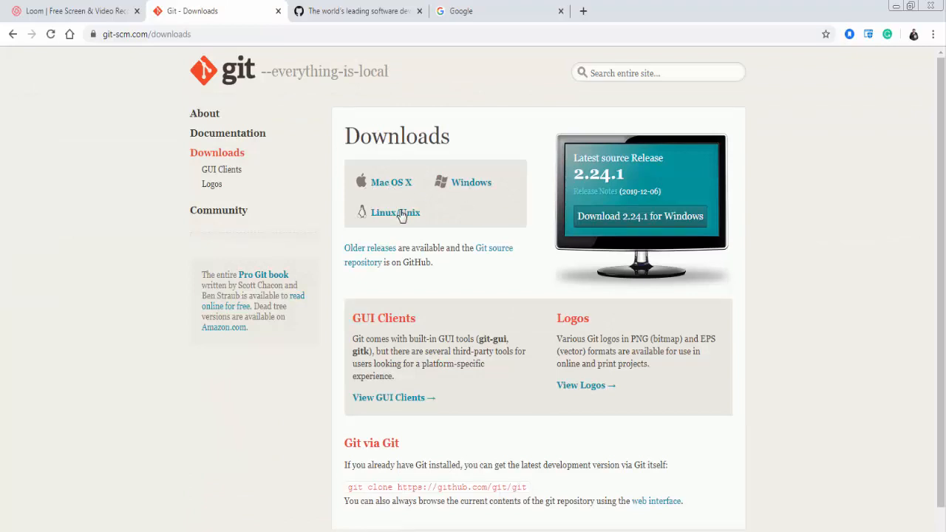
{"action": "left_click", "coordinate": [467, 187]}
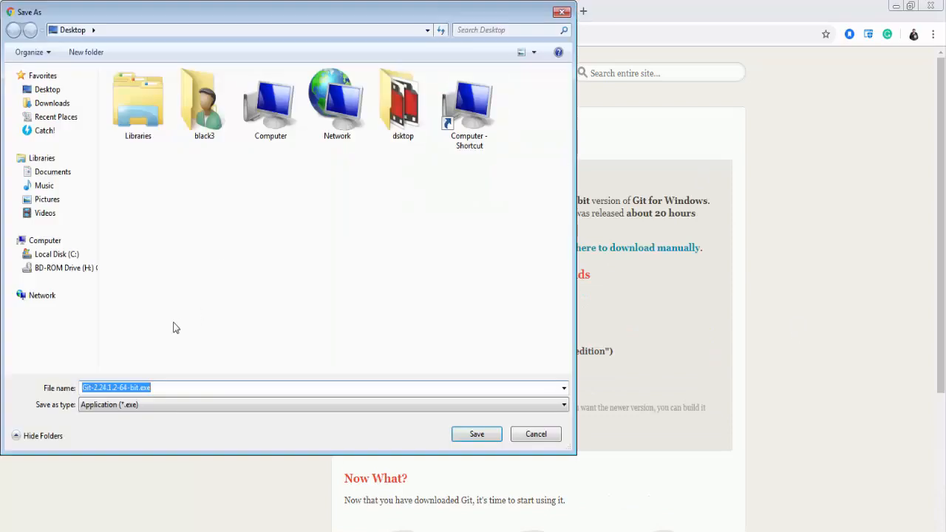
{"action": "left_click_drag", "start_coordinate": [172, 388], "coordinate": [83, 390]}
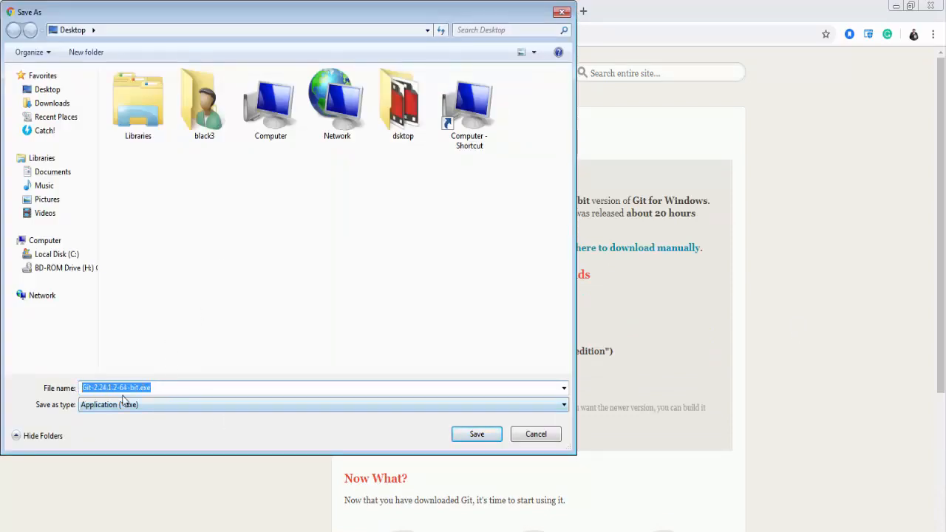
{"action": "key", "text": "Return"}
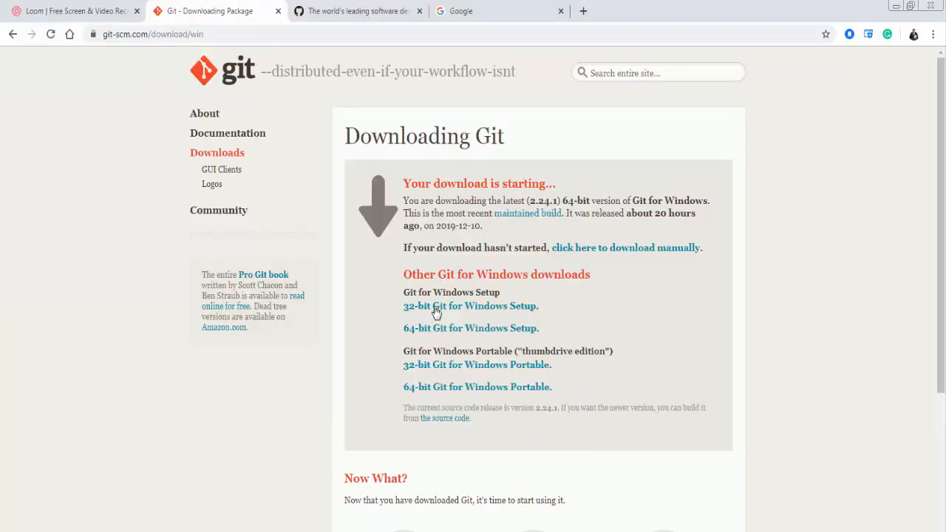
{"action": "left_click", "coordinate": [436, 331]}
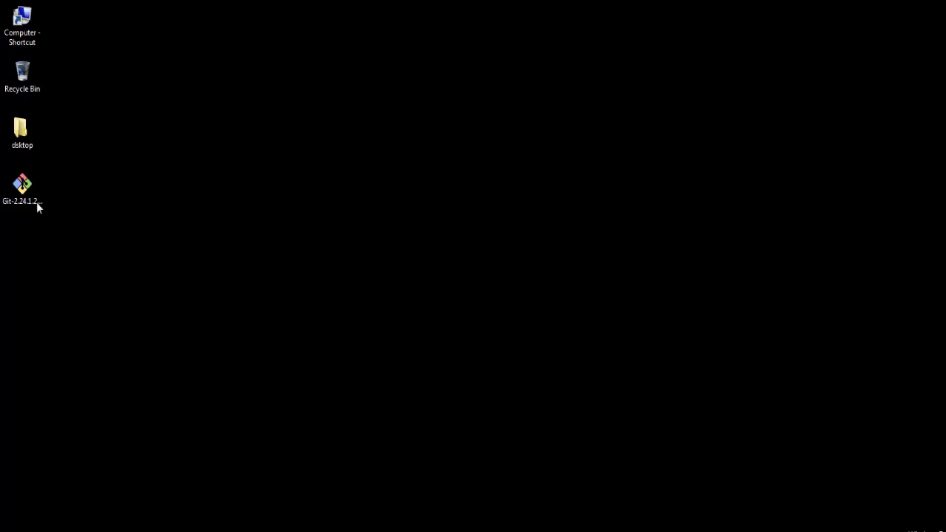
Run the downloaded Git installer and accept the license, the C:\Program Files\Git location, default components, the Git shortcut folder and Vim as editor
{"action": "left_click", "coordinate": [35, 210]}
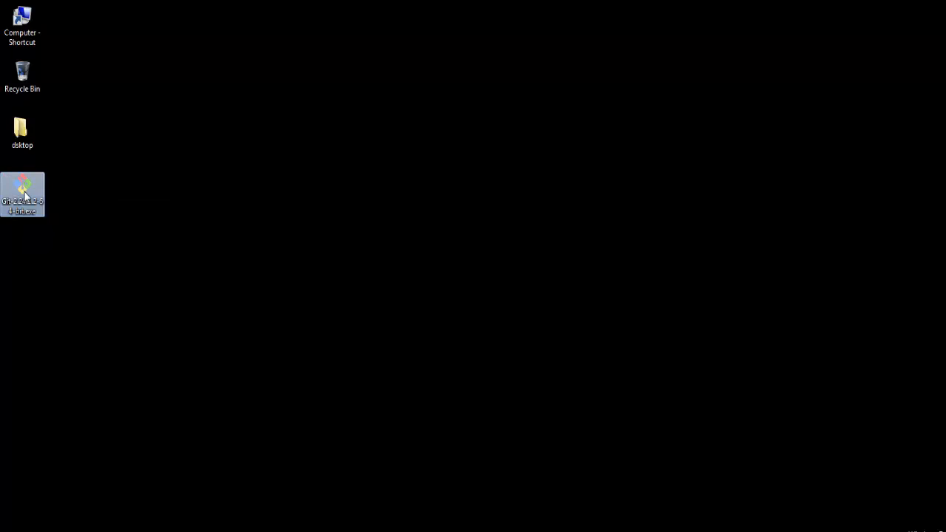
{"action": "left_click", "coordinate": [498, 301]}
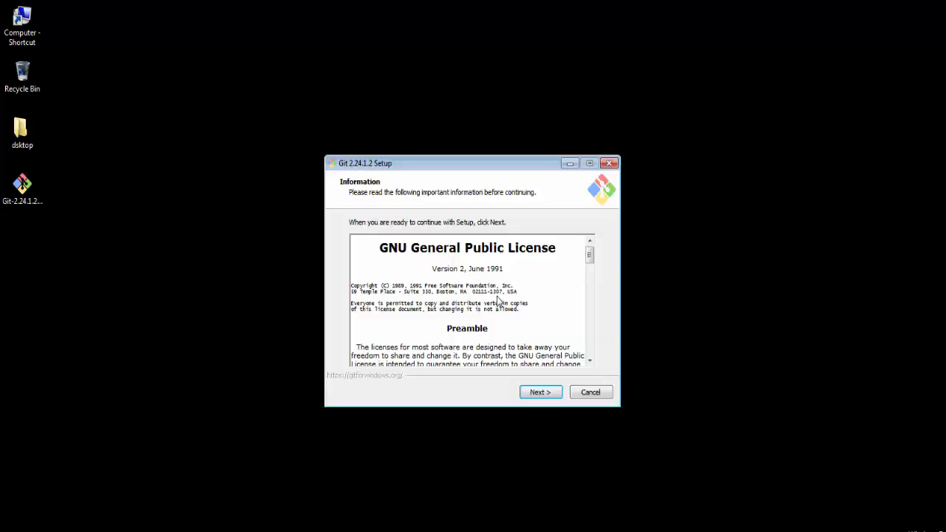
{"action": "left_click", "coordinate": [542, 393]}
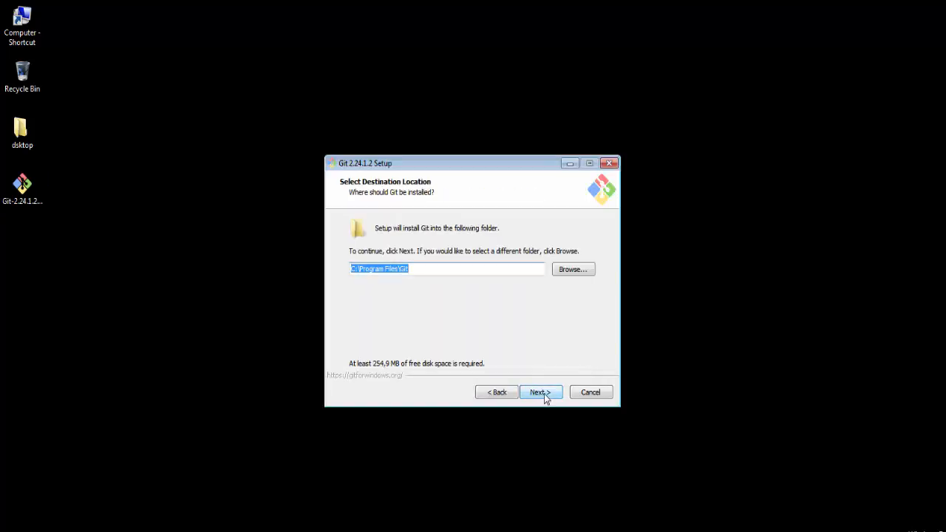
{"action": "left_click", "coordinate": [545, 393]}
{"action": "left_click", "coordinate": [544, 394]}
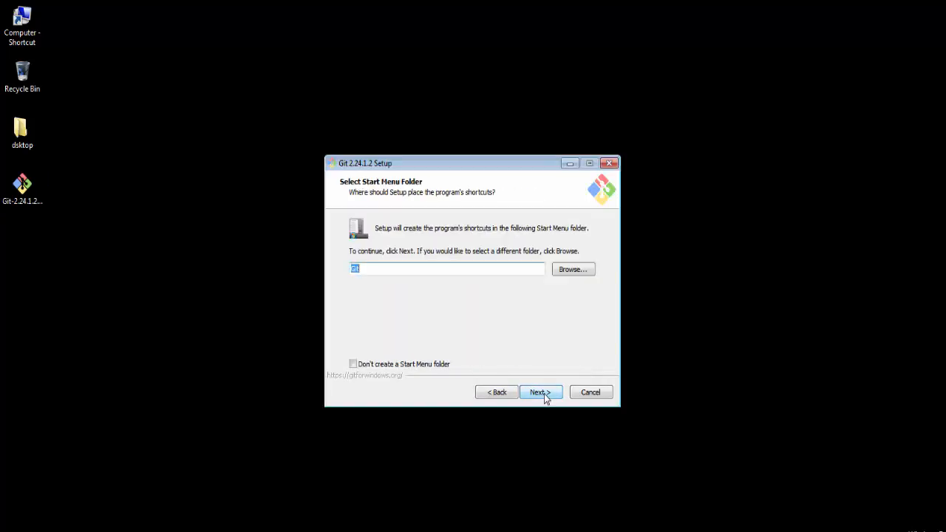
{"action": "left_click", "coordinate": [544, 394]}
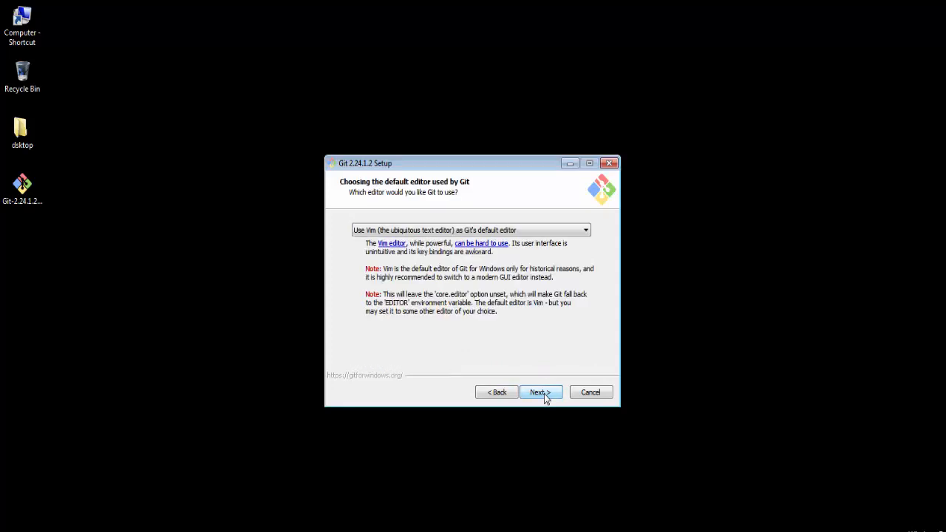
{"action": "left_click", "coordinate": [542, 393]}
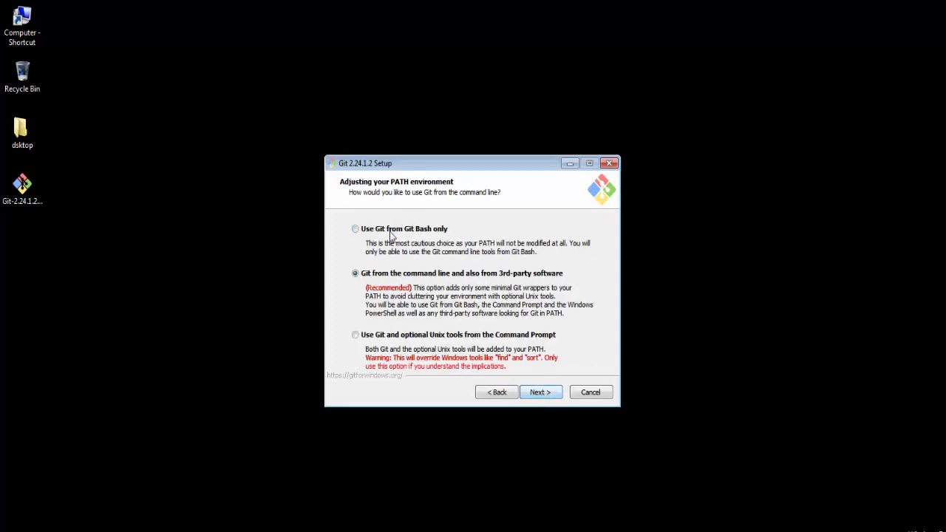
Keep the recommended PATH, OpenSSL, Windows-style checkout, MinTTY and default extra options, install Git and finish the setup wizard
{"action": "left_click", "coordinate": [547, 393]}
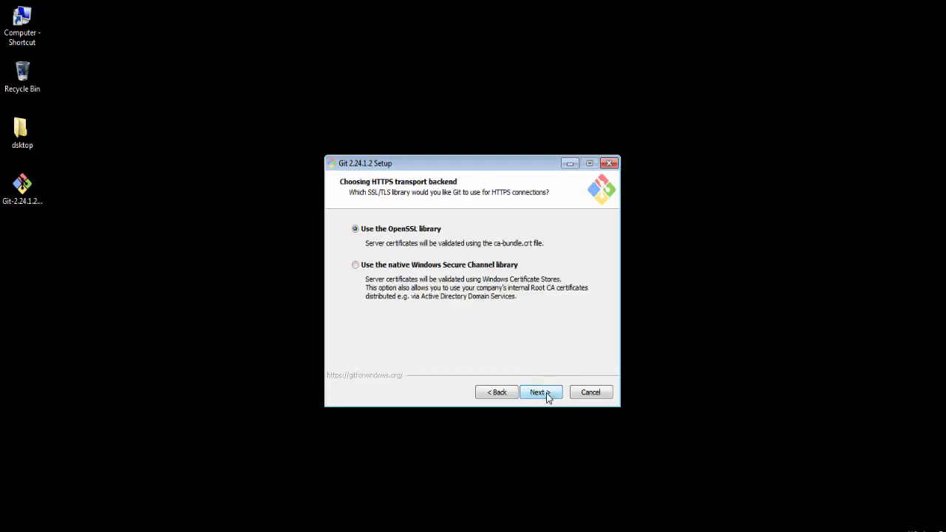
{"action": "left_click", "coordinate": [546, 392]}
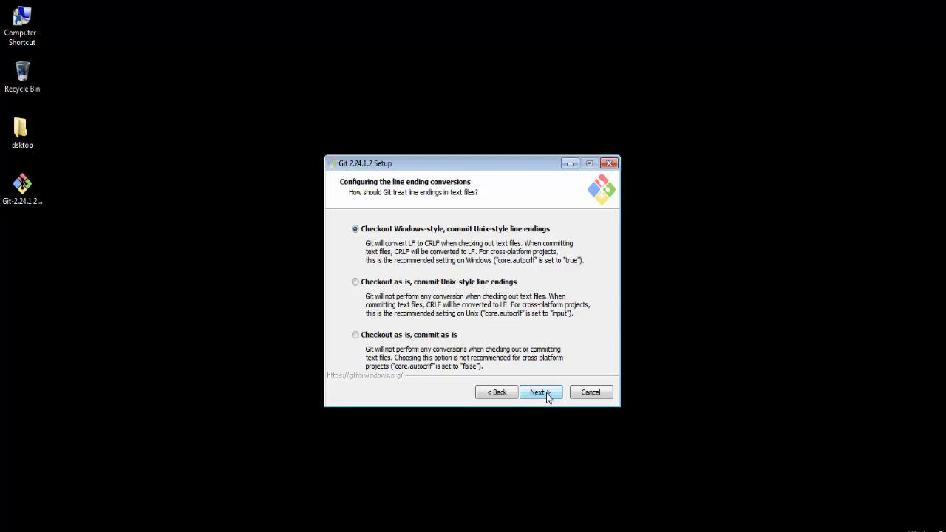
{"action": "left_click", "coordinate": [547, 392]}
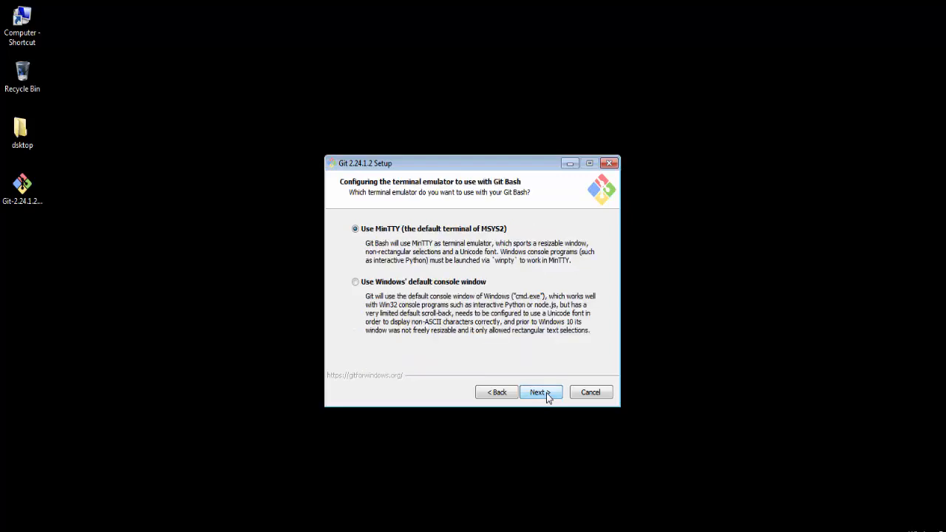
{"action": "left_click", "coordinate": [547, 393]}
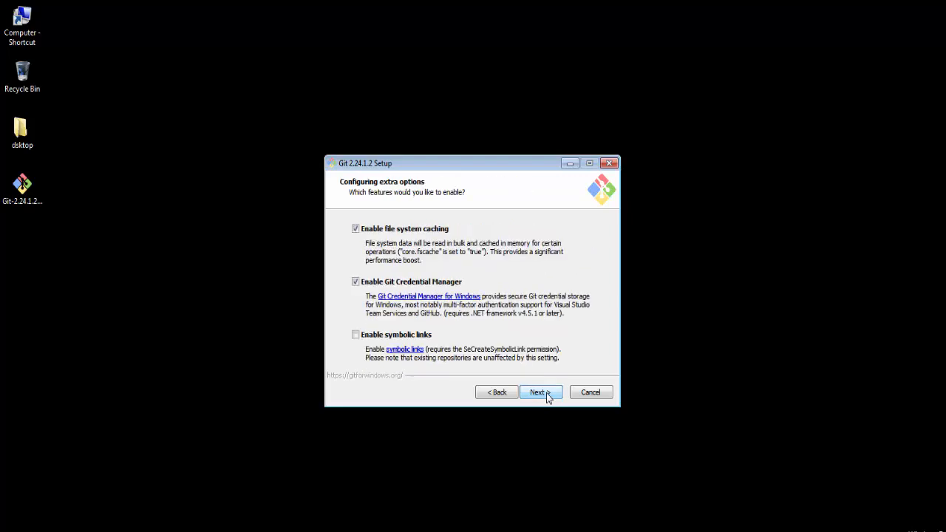
{"action": "left_click", "coordinate": [546, 393]}
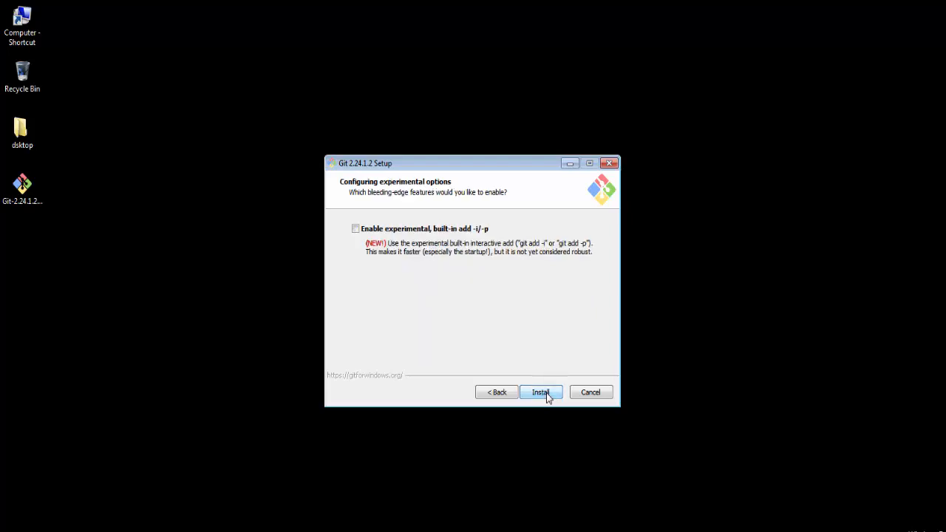
{"action": "left_click", "coordinate": [546, 393]}
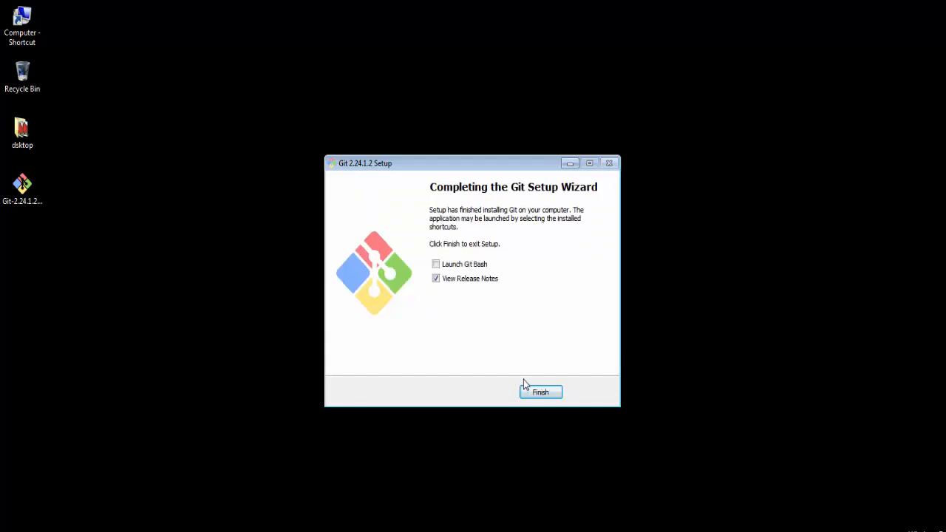
{"action": "left_click", "coordinate": [545, 390]}
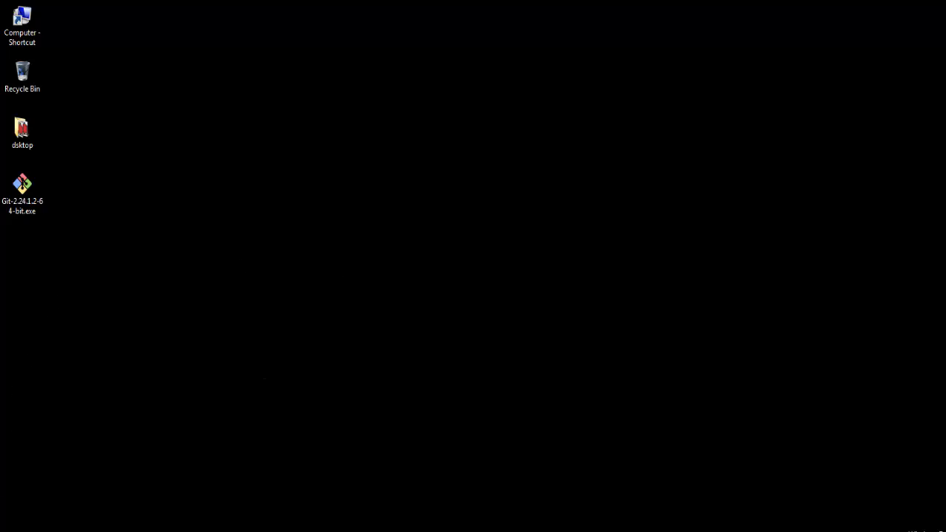
Place a Git GUI shortcut from the installed programs onto the desktop
{"action": "left_click", "coordinate": [1, 530]}
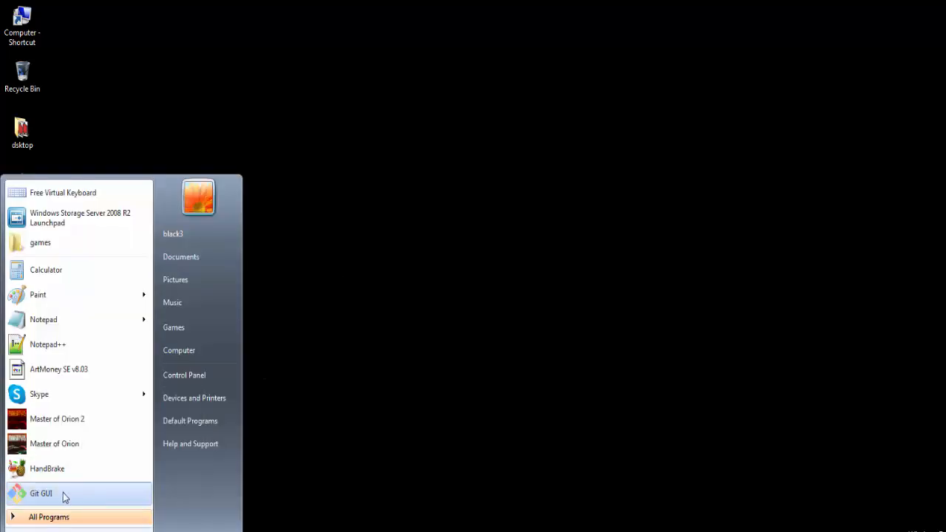
{"action": "left_click_drag", "start_coordinate": [64, 496], "coordinate": [349, 281]}
{"action": "left_click", "coordinate": [352, 281]}
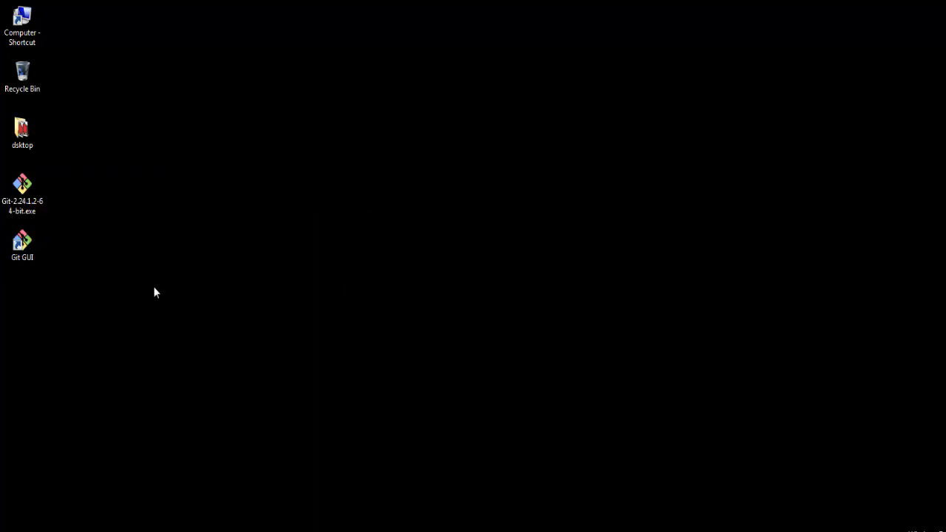
{"action": "left_click", "coordinate": [22, 242]}
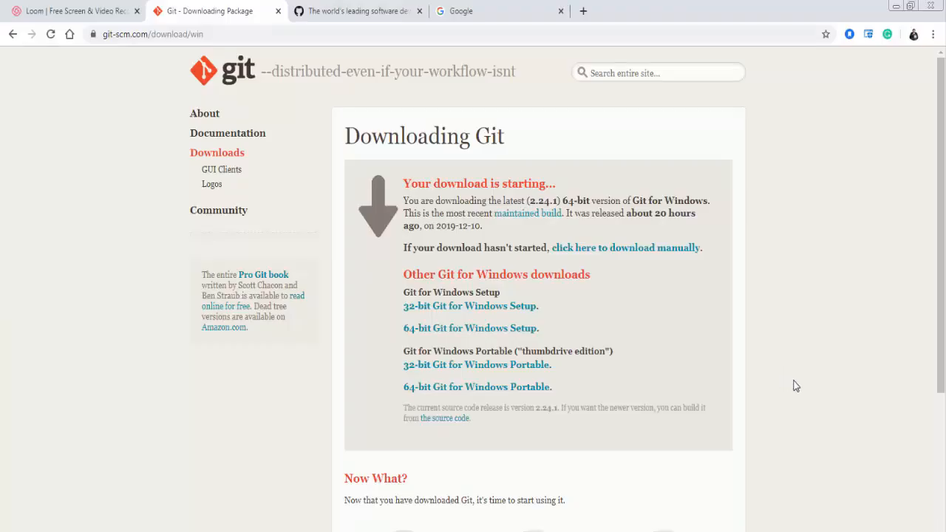
Search Google for "cmder" in the browser and open the Cmder | Console Emulator site
{"action": "left_click", "coordinate": [488, 13]}
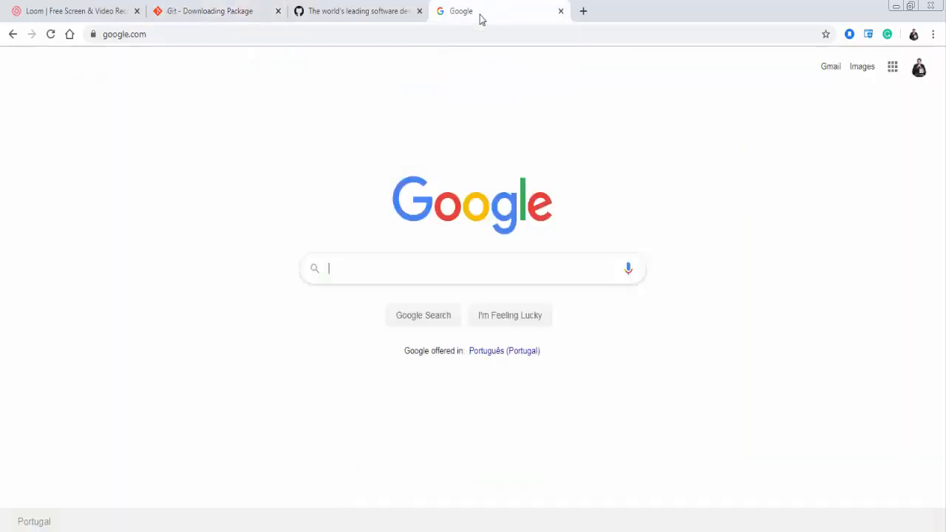
{"action": "left_click", "coordinate": [410, 35]}
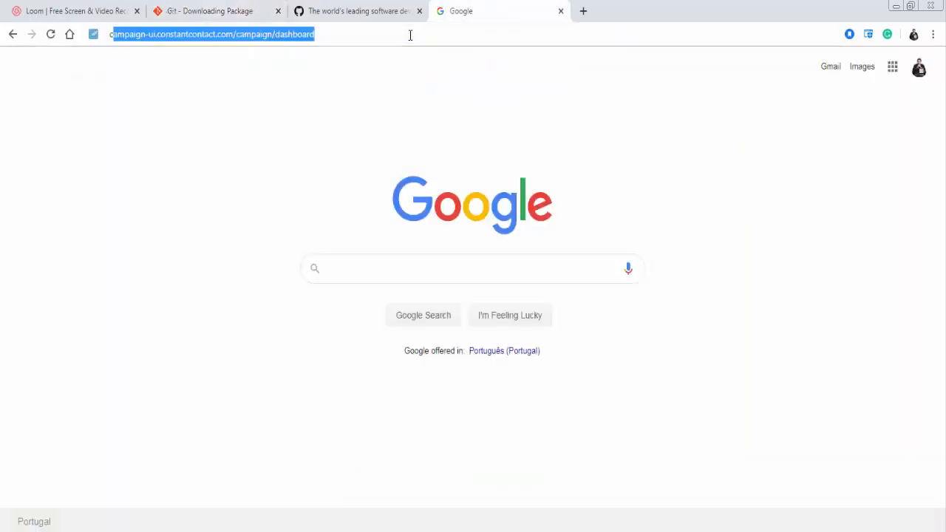
{"action": "type", "text": "cmder"}
{"action": "key", "text": "Return"}
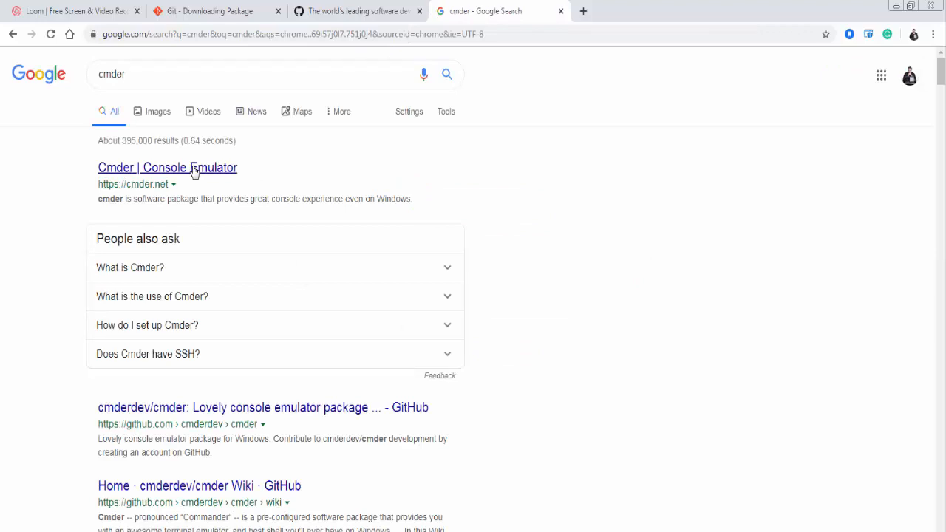
{"action": "left_click", "coordinate": [193, 168]}
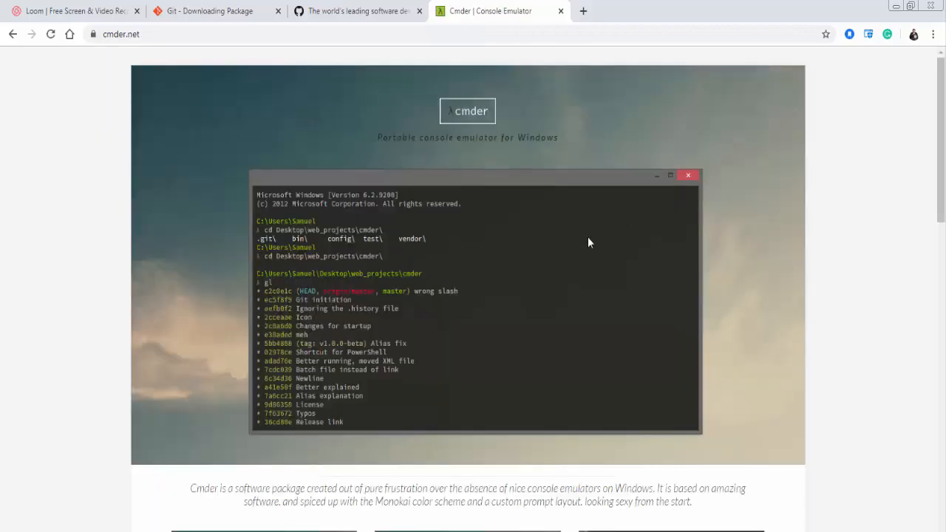
Download the full version of Cmder with Git for Windows and save it to the Desktop as cmder.zip
{"action": "scroll", "coordinate": [588, 242], "scroll_direction": "down", "scroll_amount": 8}
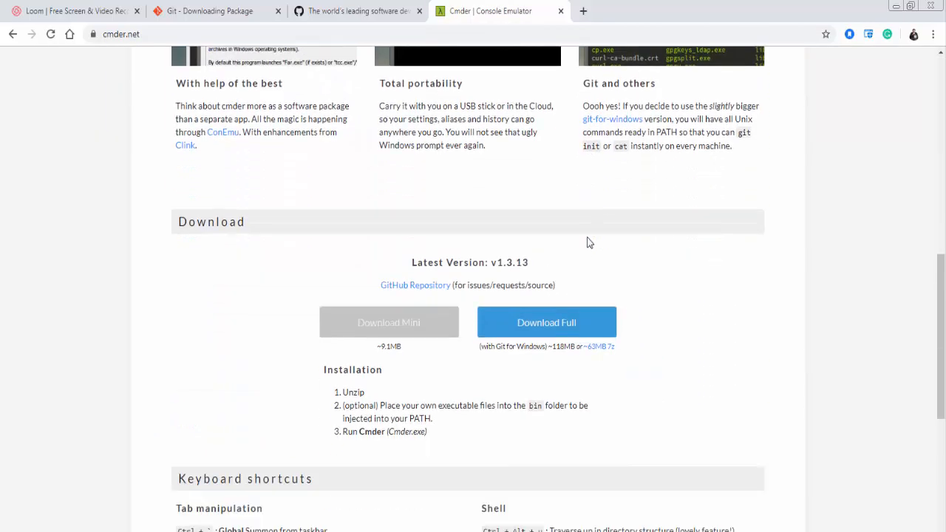
{"action": "scroll", "coordinate": [588, 243], "scroll_direction": "down", "scroll_amount": 1}
{"action": "left_click", "coordinate": [545, 222]}
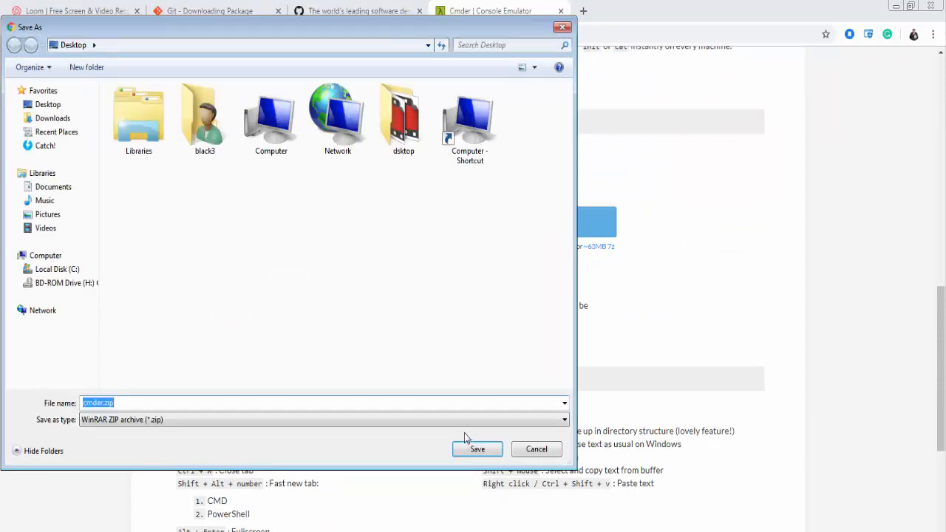
{"action": "left_click", "coordinate": [468, 451]}
{"action": "scroll", "coordinate": [713, 301], "scroll_direction": "up", "scroll_amount": 10}
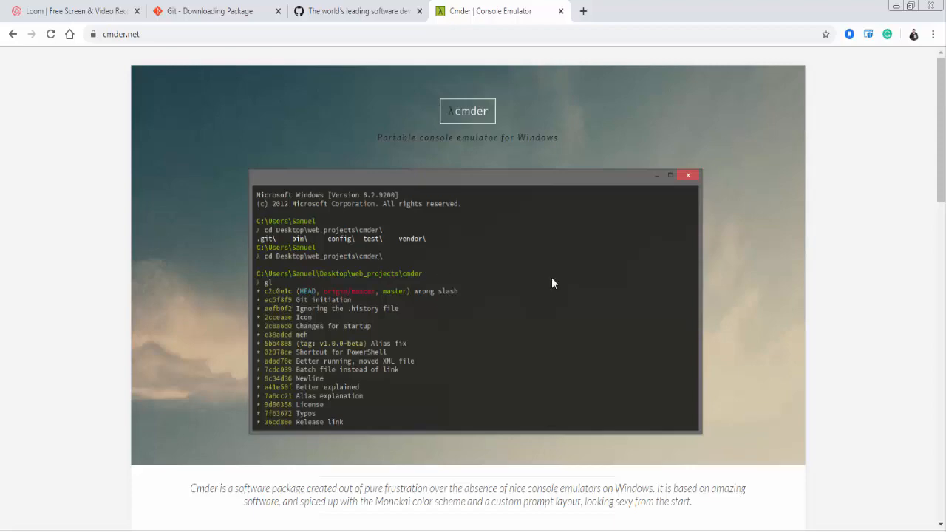
Minimize the browser and open the cmder.zip archive from the desktop in WinRAR
{"action": "left_click", "coordinate": [930, 6]}
{"action": "left_click", "coordinate": [896, 6]}
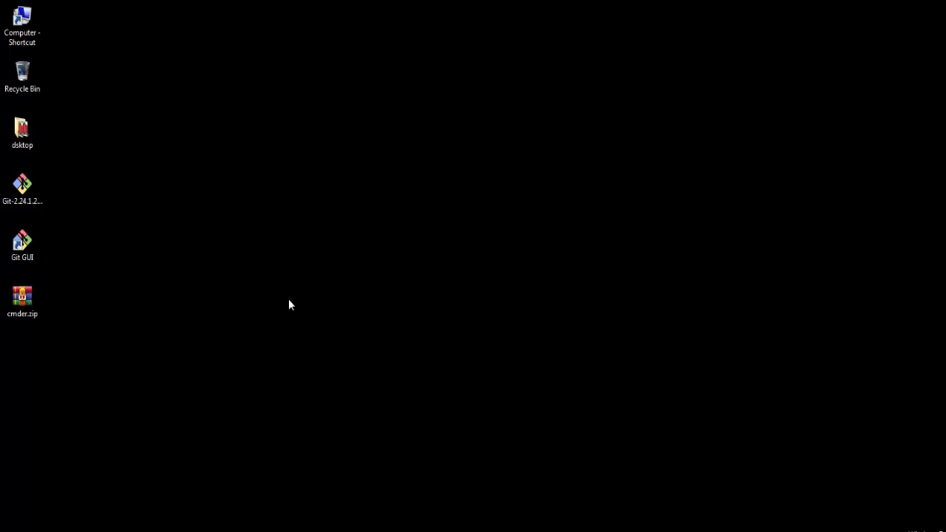
{"action": "left_click", "coordinate": [22, 309]}
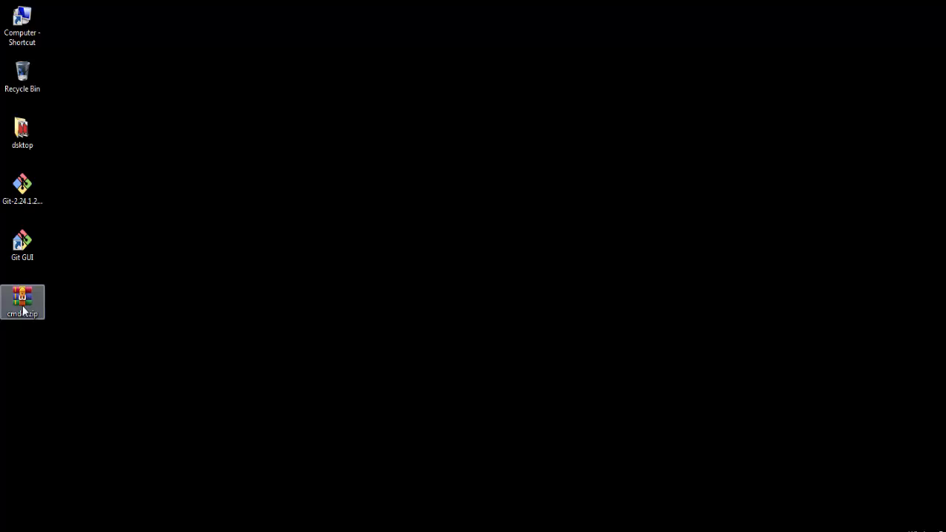
{"action": "double_click", "coordinate": [23, 309]}
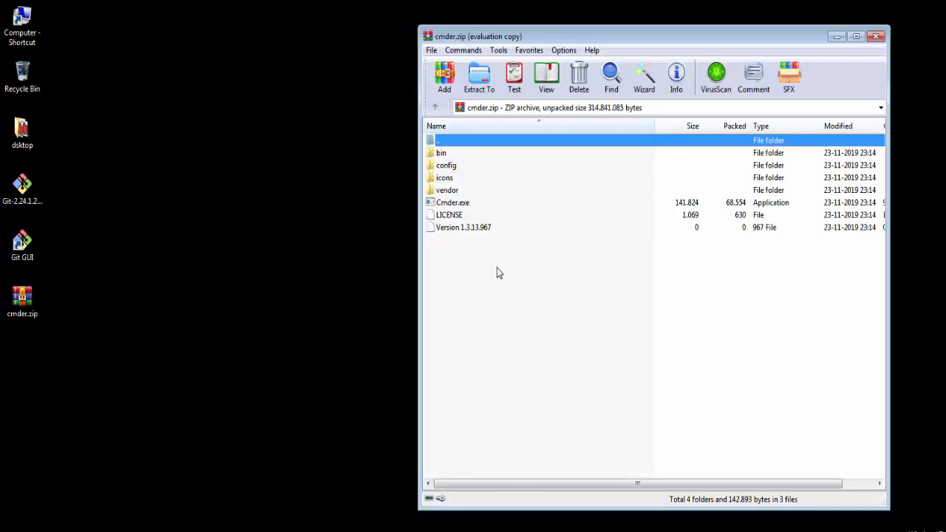
Create a new folder named cmder on the desktop
{"action": "right_click", "coordinate": [75, 351]}
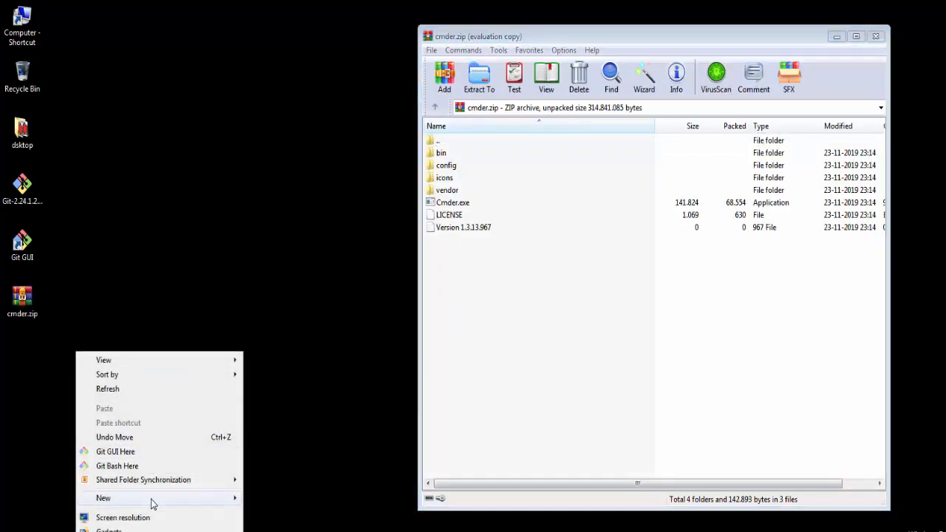
{"action": "mouse_move", "coordinate": [153, 503]}
{"action": "left_click", "coordinate": [267, 304]}
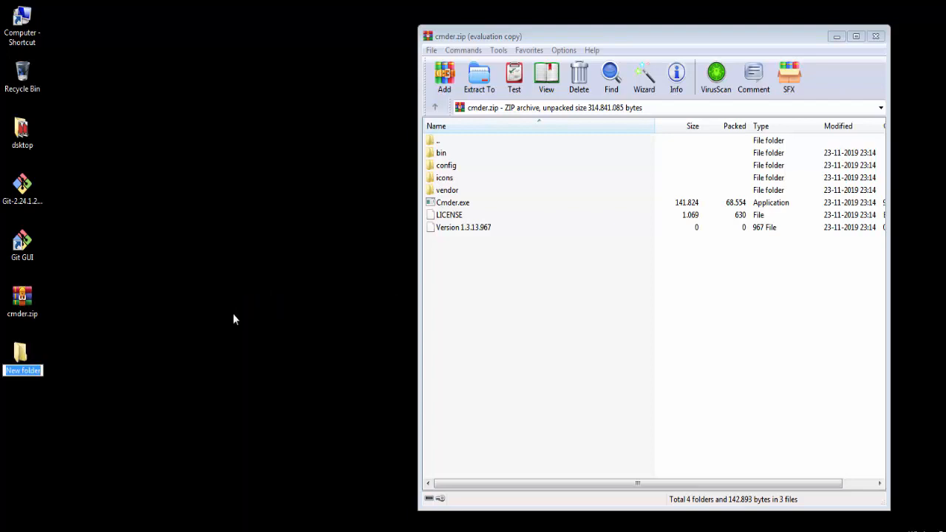
{"action": "type", "text": "cmder"}
{"action": "key", "text": "Return"}
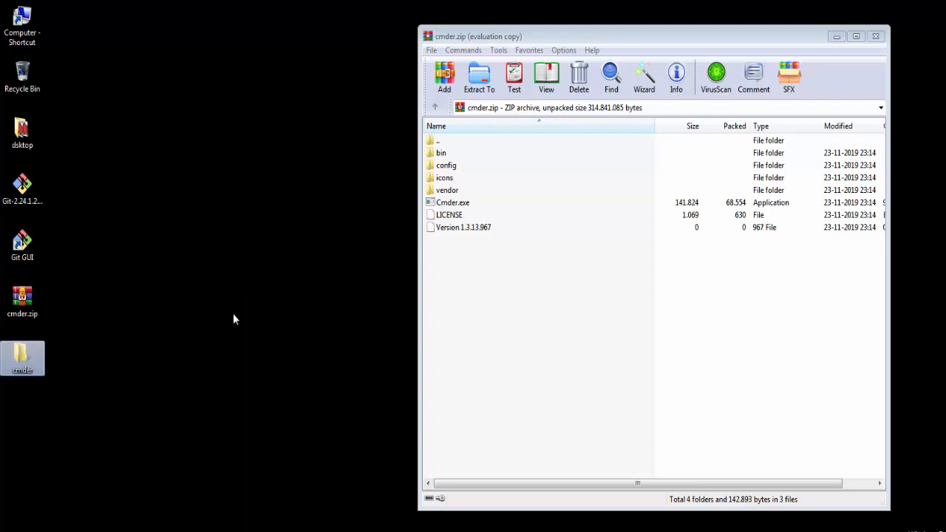
Extract all files and folders from the archive into the desktop's cmder folder and close WinRAR
{"action": "left_click_drag", "start_coordinate": [472, 246], "coordinate": [24, 358]}
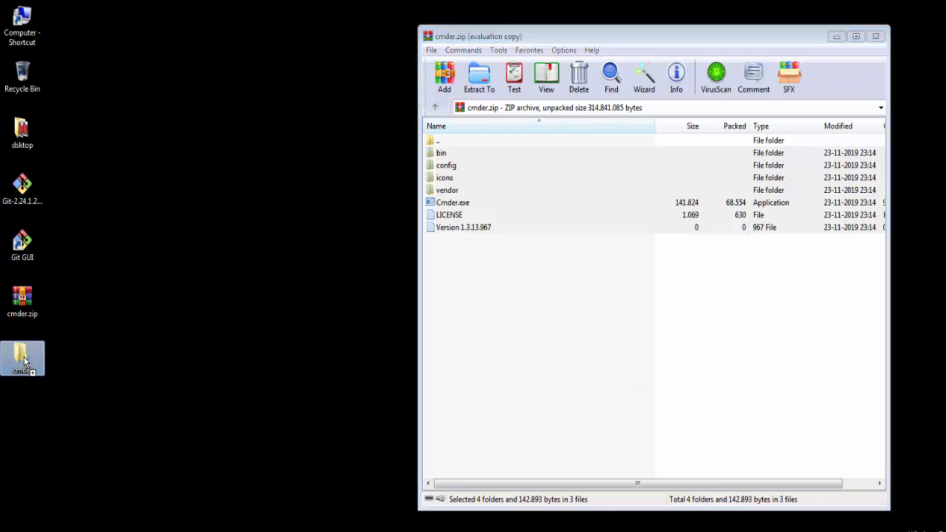
{"action": "left_click", "coordinate": [877, 36]}
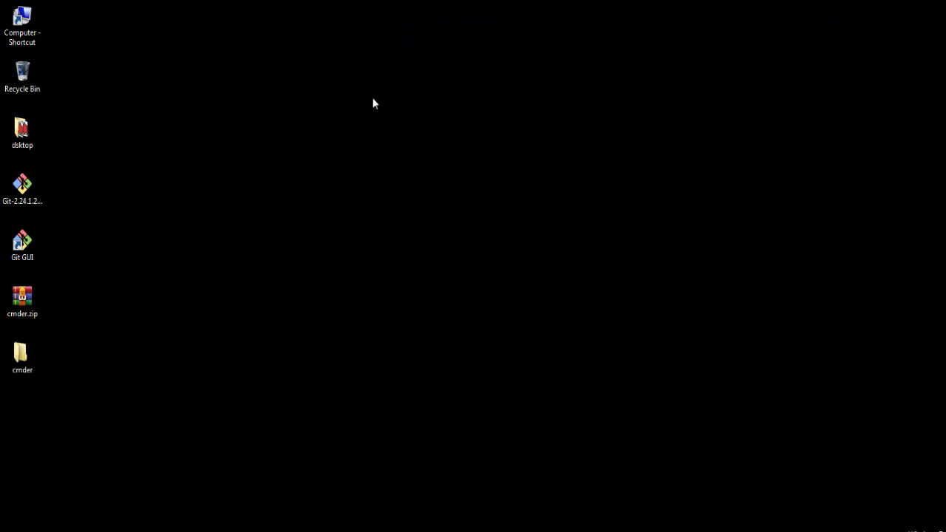
Launch Cmder.exe from the desktop's cmder folder, restore its window to a smaller size, and close the folder window behind it
{"action": "double_click", "coordinate": [22, 358]}
{"action": "double_click", "coordinate": [264, 156]}
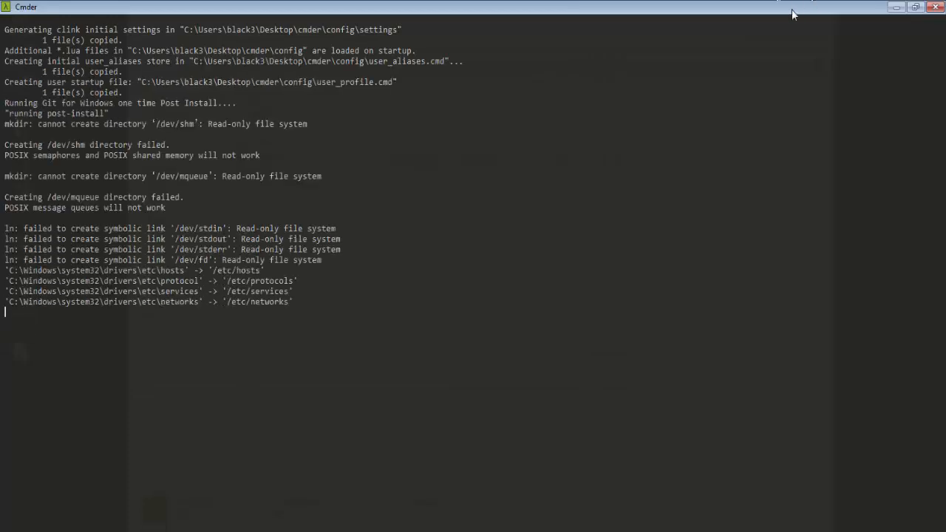
{"action": "left_click", "coordinate": [916, 6]}
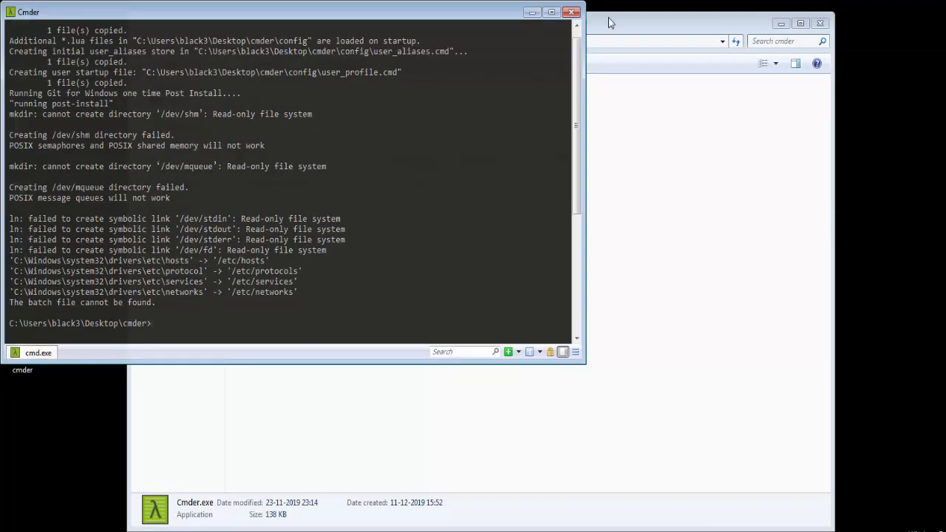
{"action": "left_click", "coordinate": [819, 23]}
{"action": "left_click_drag", "start_coordinate": [509, 14], "coordinate": [794, 40]}
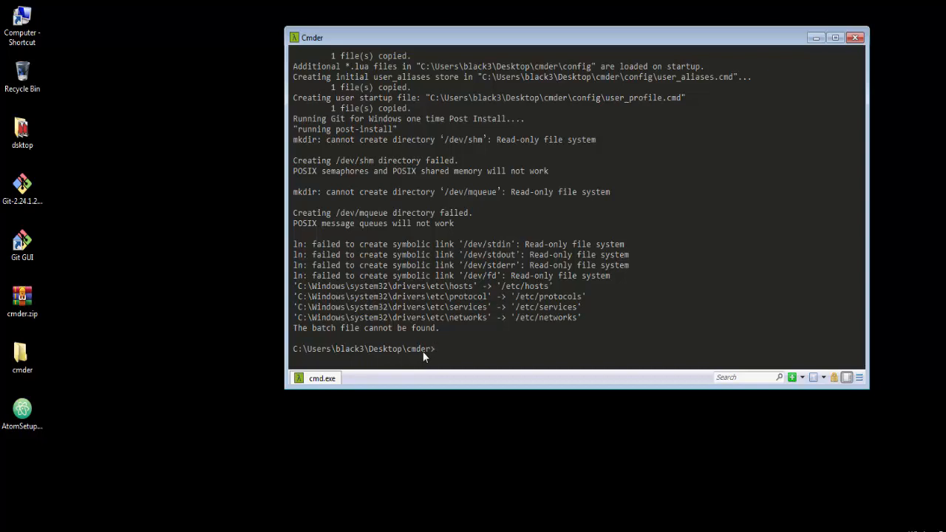
Browse from Computer through the user profile folder to Desktop\cmder in Explorer and examine the folder's contents
{"action": "double_click", "coordinate": [28, 38]}
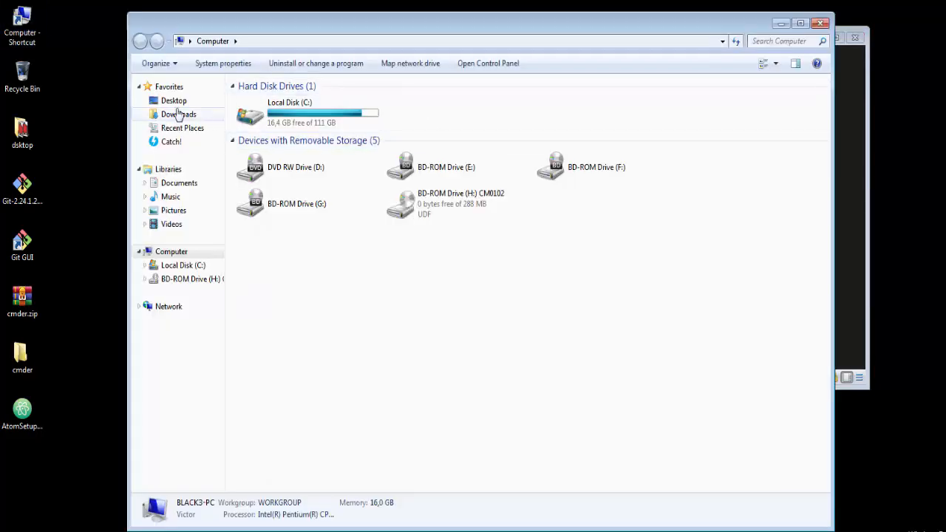
{"action": "left_click", "coordinate": [175, 100]}
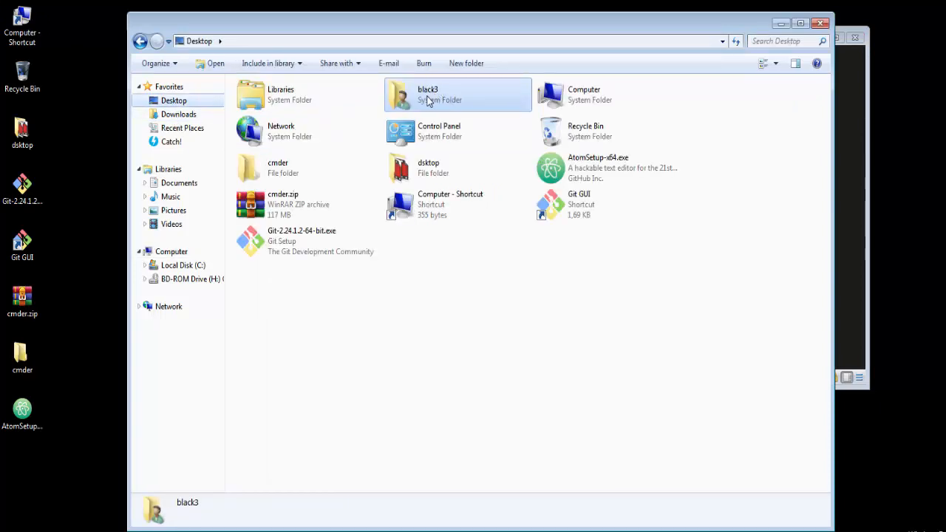
{"action": "double_click", "coordinate": [428, 99]}
{"action": "left_click", "coordinate": [406, 128]}
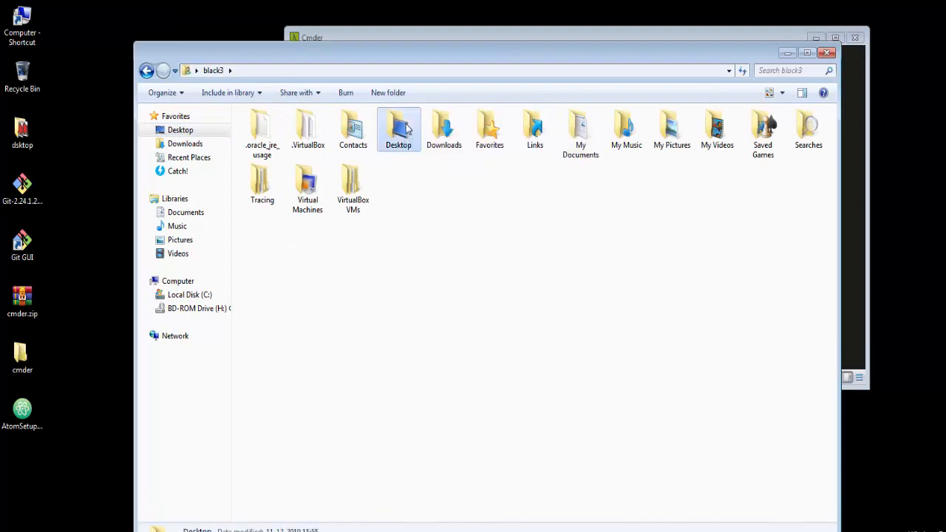
{"action": "double_click", "coordinate": [406, 128]}
{"action": "left_click_drag", "start_coordinate": [418, 59], "coordinate": [511, 392]}
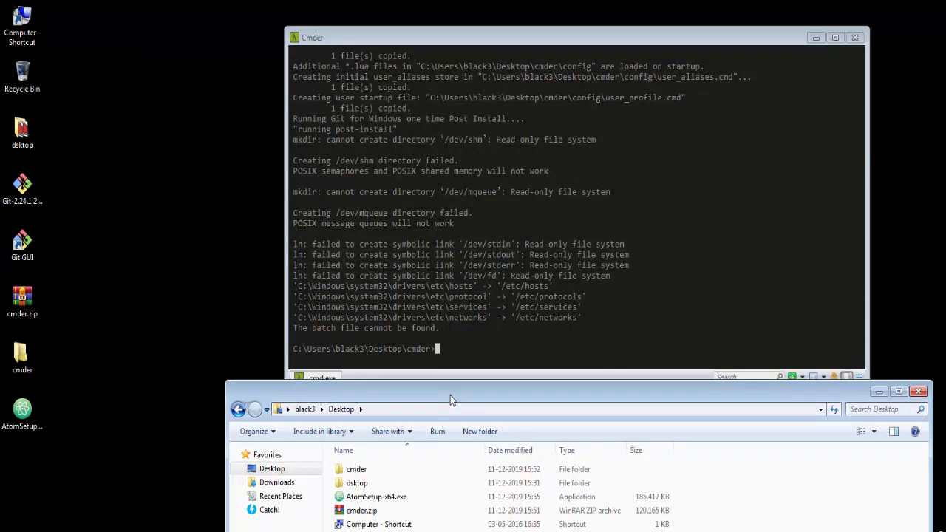
{"action": "left_click_drag", "start_coordinate": [452, 400], "coordinate": [377, 46]}
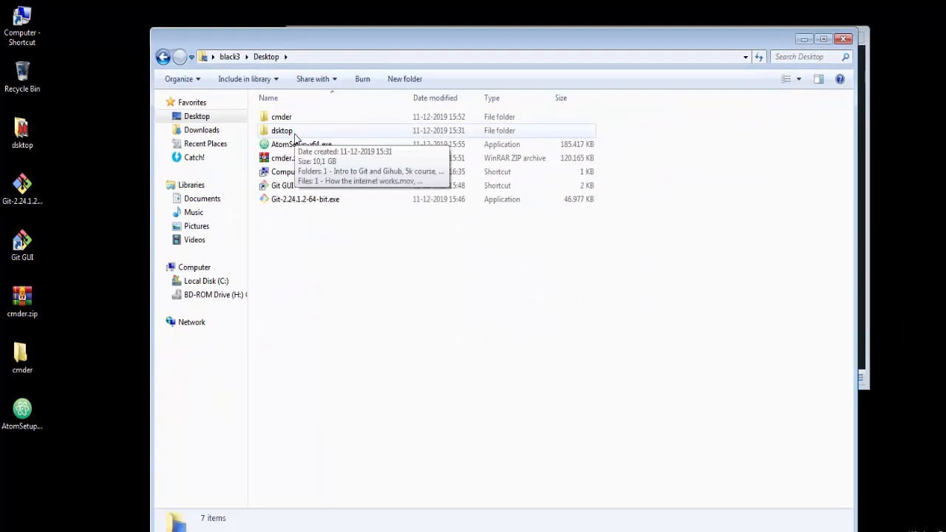
{"action": "double_click", "coordinate": [296, 115]}
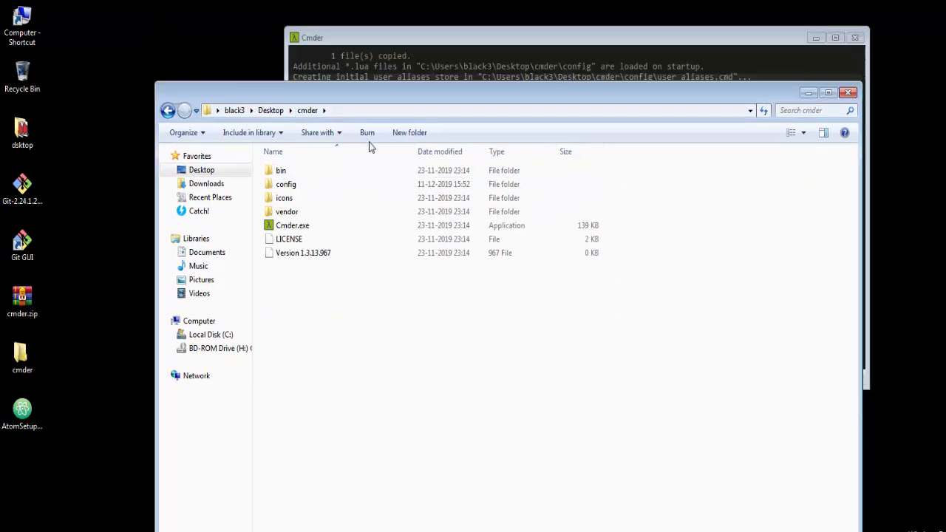
{"action": "left_click_drag", "start_coordinate": [365, 95], "coordinate": [377, 413]}
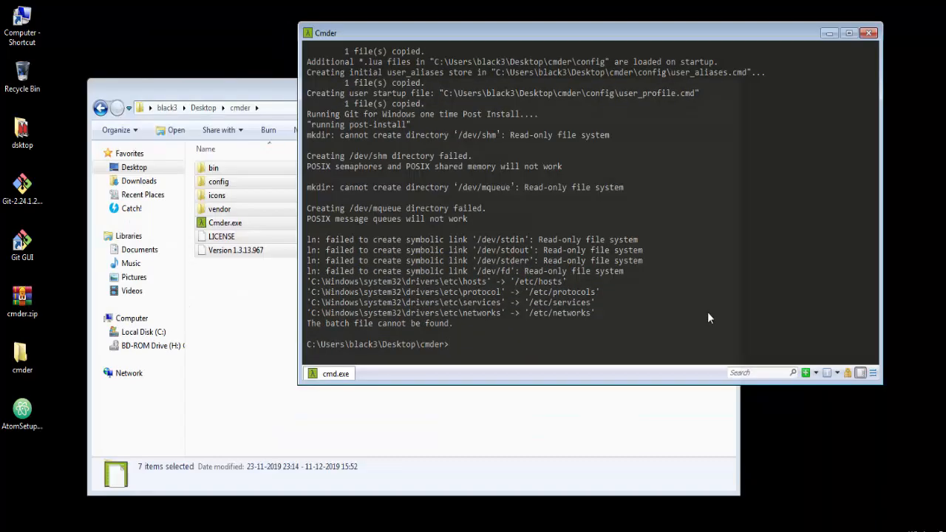
List the cmder folder's contents with ls in Cmder, compare them with the Explorer window, and minimize Explorer
{"action": "type", "text": "ls"}
{"action": "key", "text": "Return"}
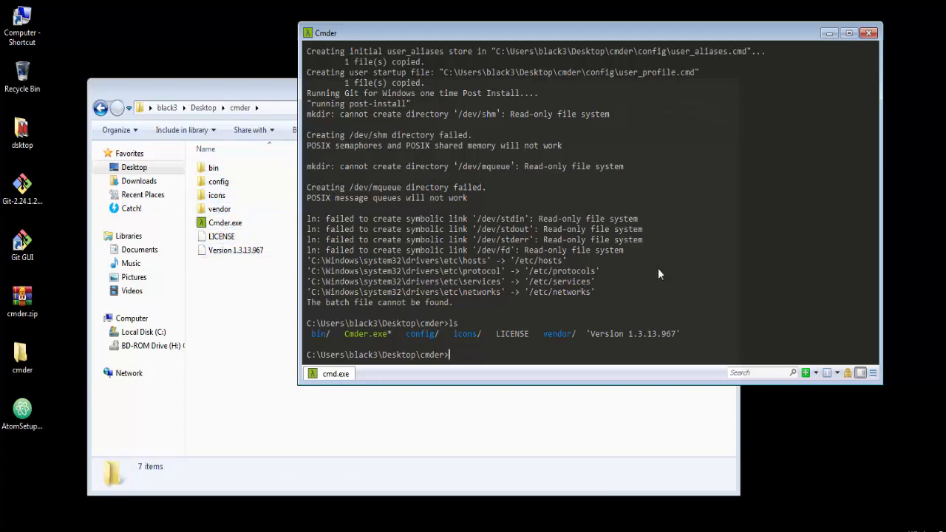
{"action": "left_click", "coordinate": [273, 96]}
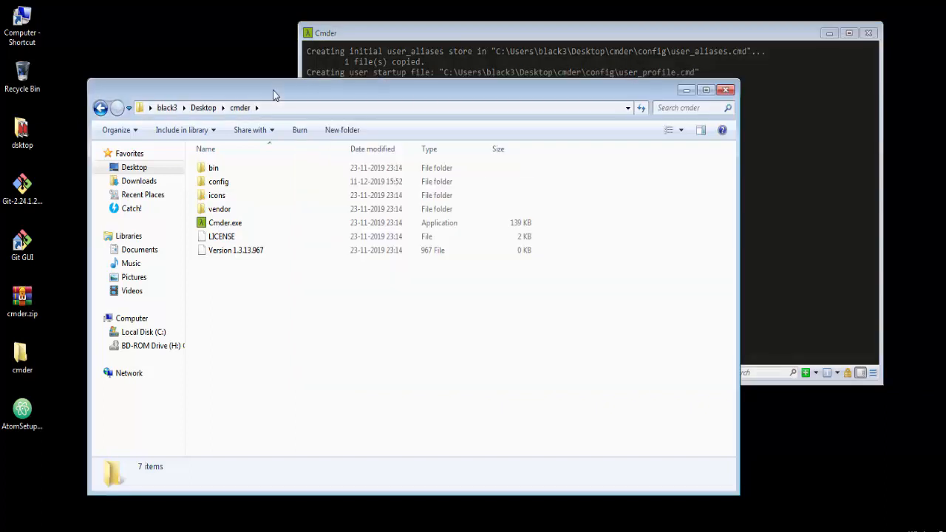
{"action": "left_click", "coordinate": [686, 91]}
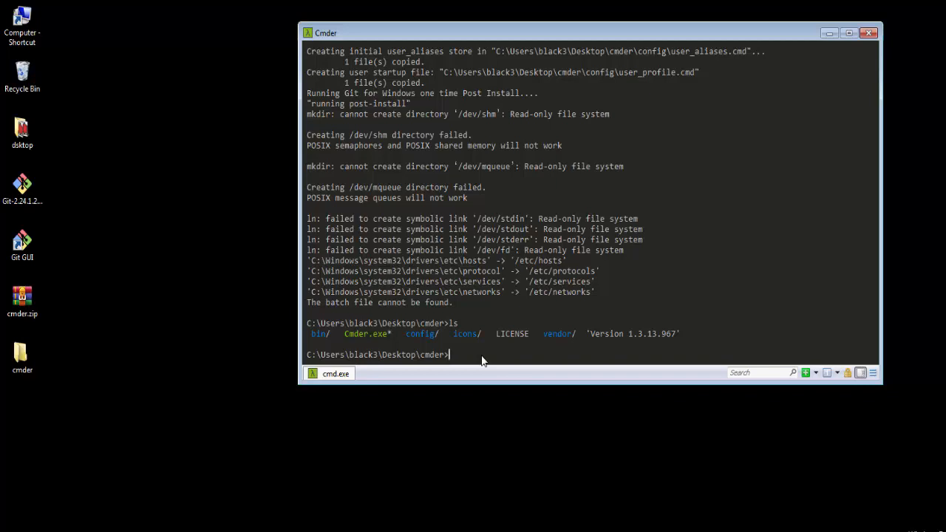
Check the installed Git version with git --version
{"action": "type", "text": "git --version"}
{"action": "key", "text": "Return"}
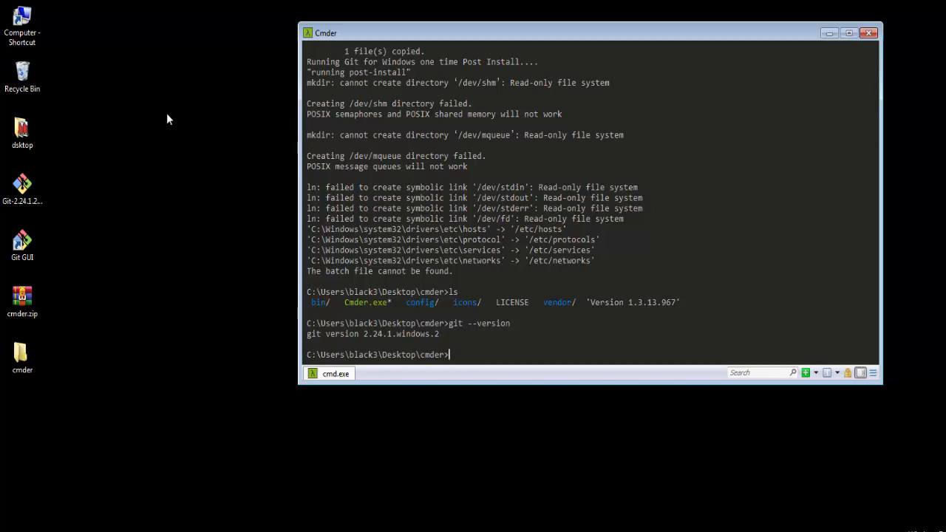
Set the global Git user.name to the account username with git config --global
{"action": "type", "text": "git"}
{"action": "type", "text": " glob"}
{"action": "key", "text": "BackSpace"}
{"action": "key", "text": "BackSpace"}
{"action": "key", "text": "BackSpace"}
{"action": "key", "text": "BackSpace"}
{"action": "type", "text": "config --global"}
{"action": "type", "text": "user.name "}
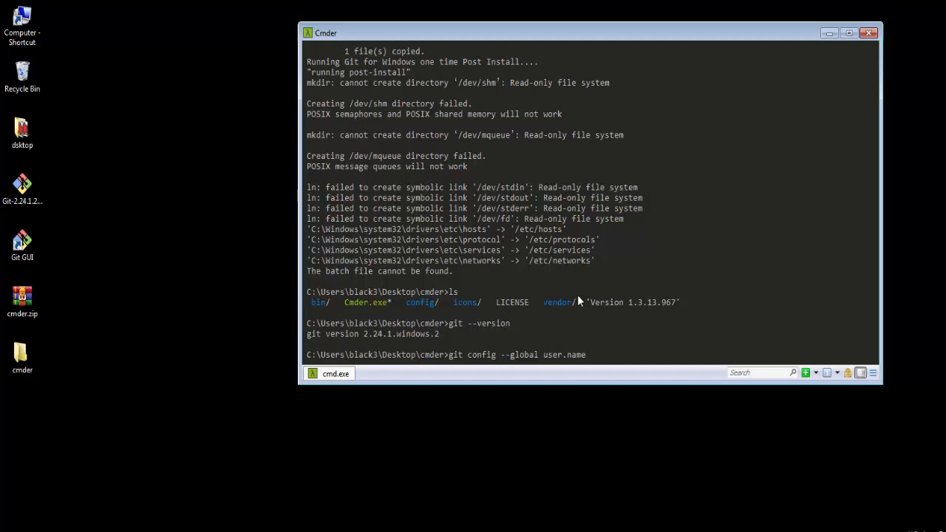
{"action": "type", "text": "victorcb"}
{"action": "key", "text": "Return"}
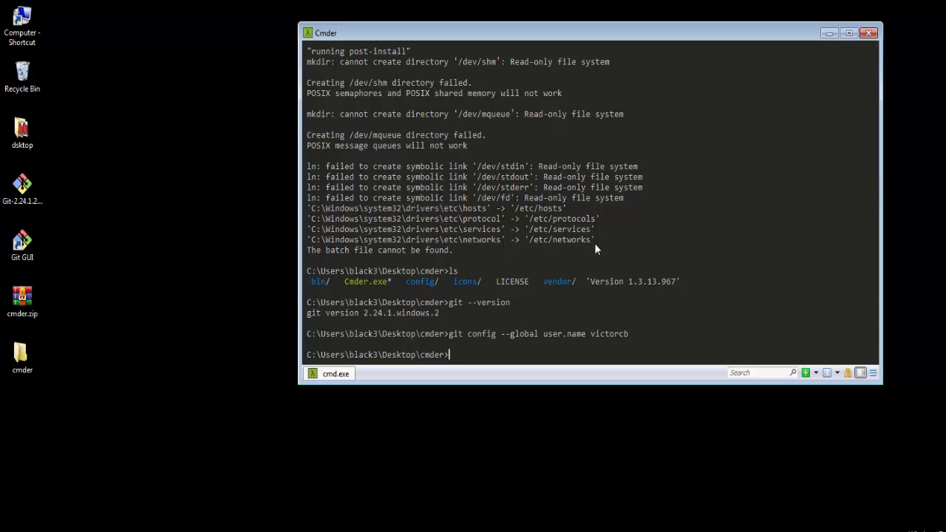
Set the global Git user.email to the user's e-mail address with git config --global
{"action": "type", "text": "git config --global email"}
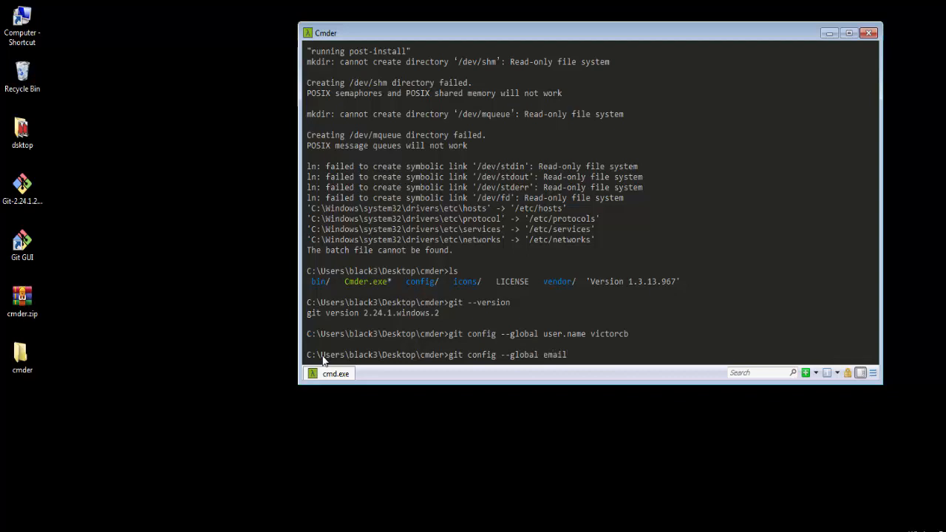
{"action": "key", "text": "BackSpace"}
{"action": "key", "text": "BackSpace"}
{"action": "key", "text": "BackSpace"}
{"action": "key", "text": "BackSpace"}
{"action": "key", "text": "BackSpace"}
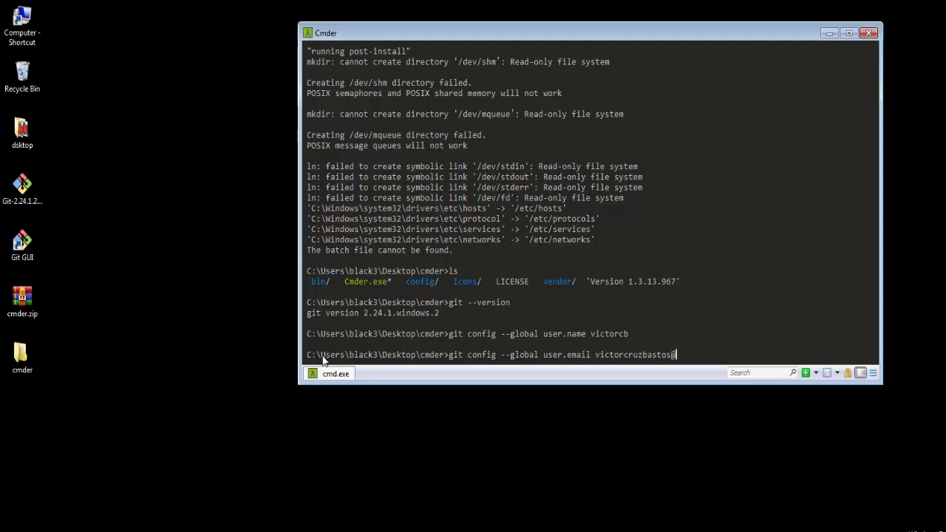
{"action": "key", "text": "Return"}
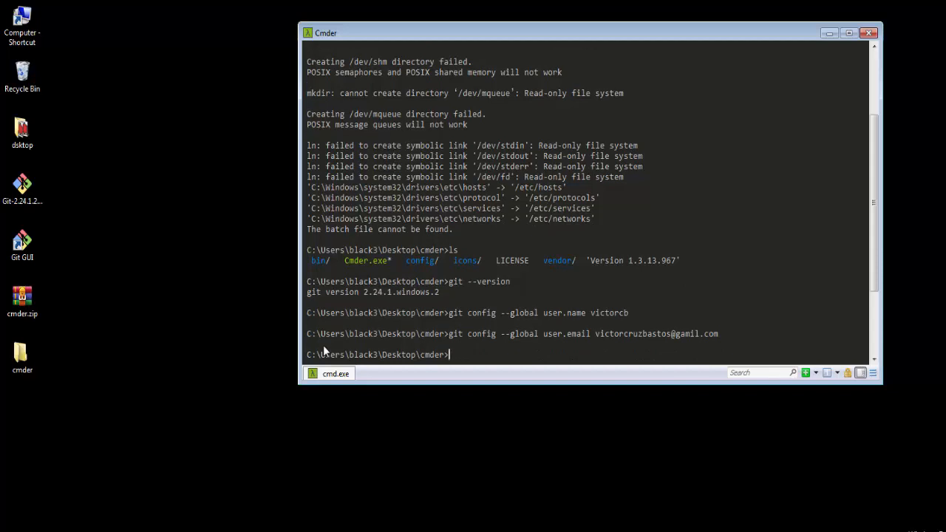
Display the configured Git username with git config user.name
{"action": "type", "text": "git confir"}
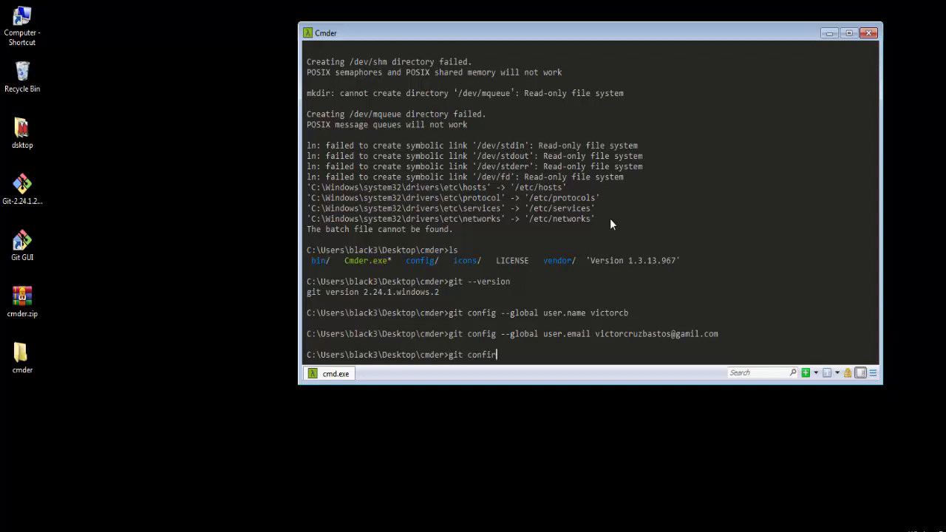
{"action": "key", "text": "BackSpace"}
{"action": "type", "text": "g user.name"}
{"action": "key", "text": "Return"}
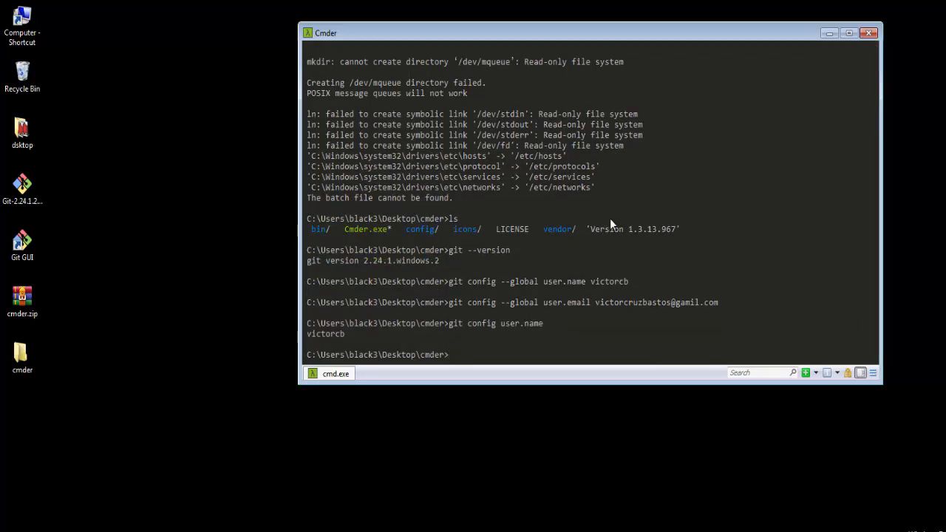
Try to display the configured Git e-mail address by querying user.email
{"action": "type", "text": "git confiig user.email"}
{"action": "key", "text": "Return"}
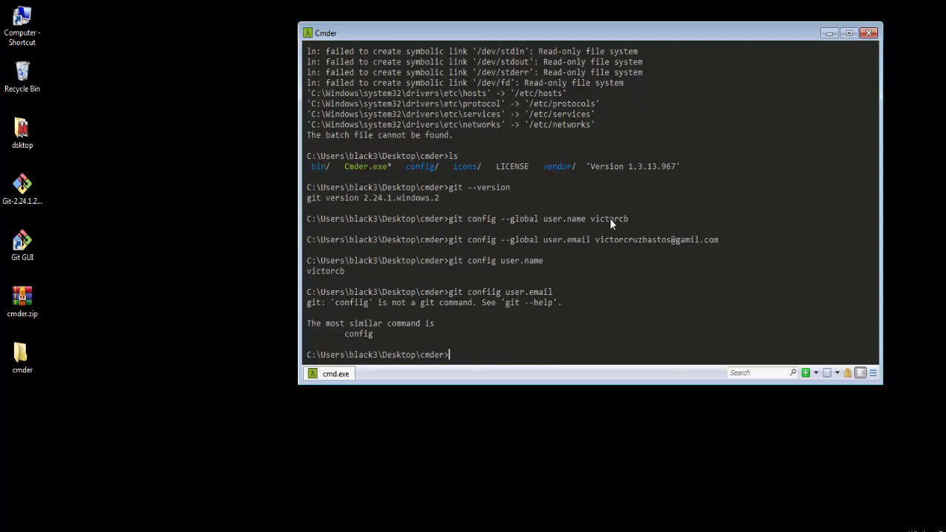
Recall the previous command, correct its misspelled subcommand to config, and run git config user.email
{"action": "key", "text": "Up"}
{"action": "key", "text": "Left"}
{"action": "key", "text": "Left"}
{"action": "key", "text": "Left"}
{"action": "key", "text": "Left"}
{"action": "key", "text": "Left"}
{"action": "key", "text": "Left"}
{"action": "key", "text": "Left"}
{"action": "key", "text": "Left"}
{"action": "key", "text": "Left"}
{"action": "key", "text": "Left"}
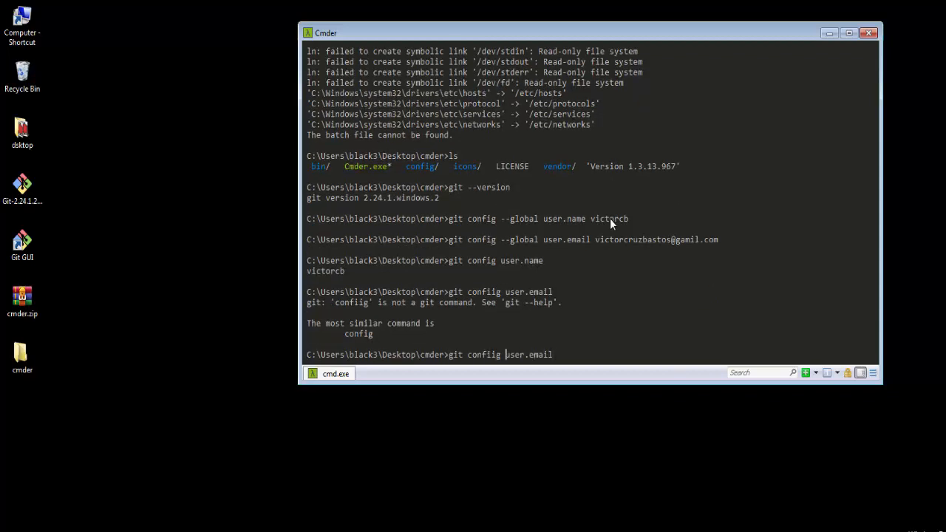
{"action": "key", "text": "Left"}
{"action": "key", "text": "Left"}
{"action": "key", "text": "BackSpace"}
{"action": "key", "text": "Return"}
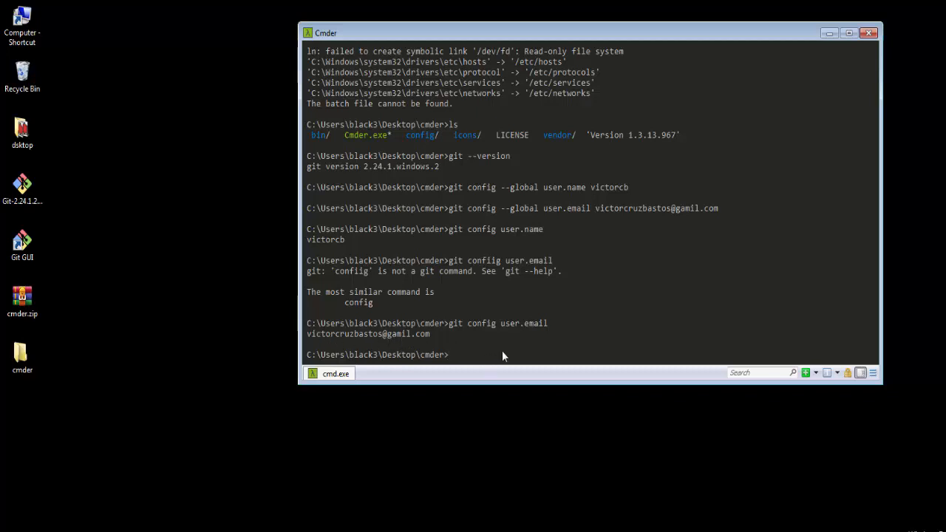
Replace the global Git user.email with the correctly spelled e-mail address using git config --global
{"action": "type", "text": "git config --global"}
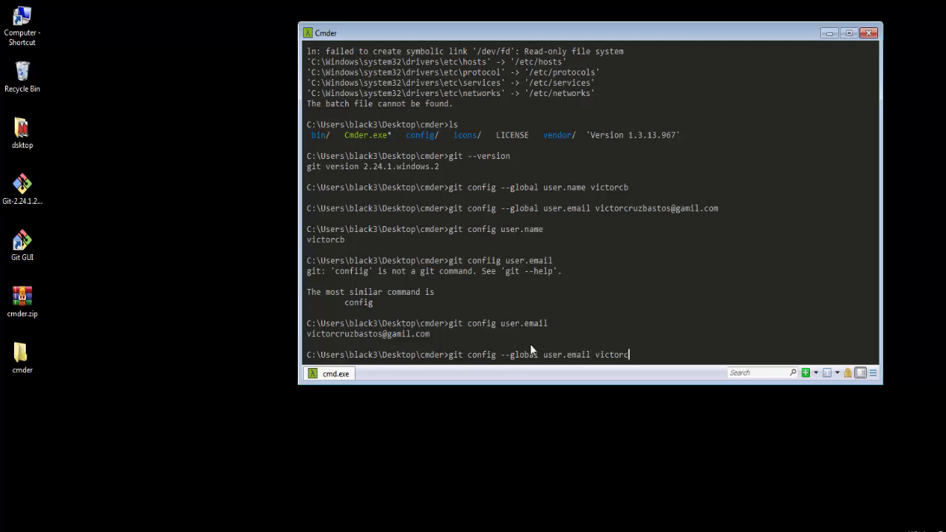
{"action": "key", "text": "Return"}
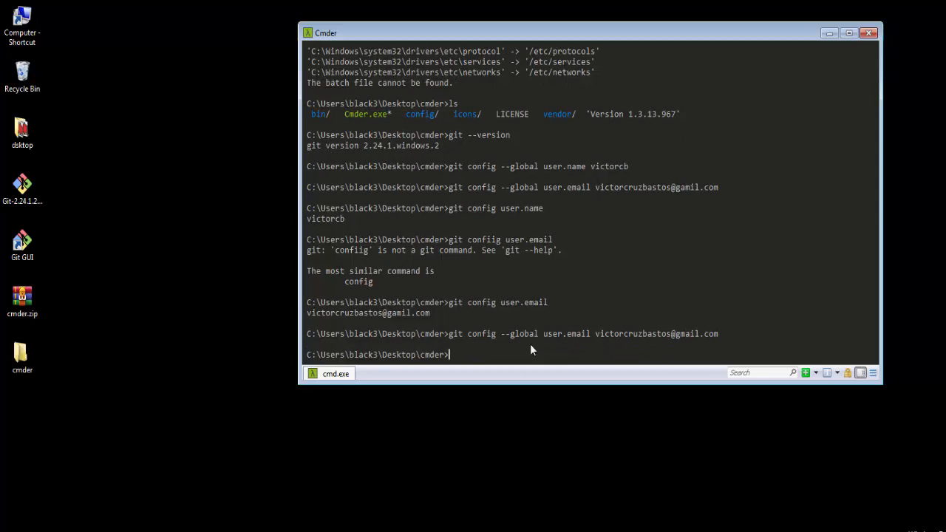
Query the updated Git e-mail setting with git config user.email
{"action": "type", "text": "git config user.email"}
{"action": "key", "text": "Return"}
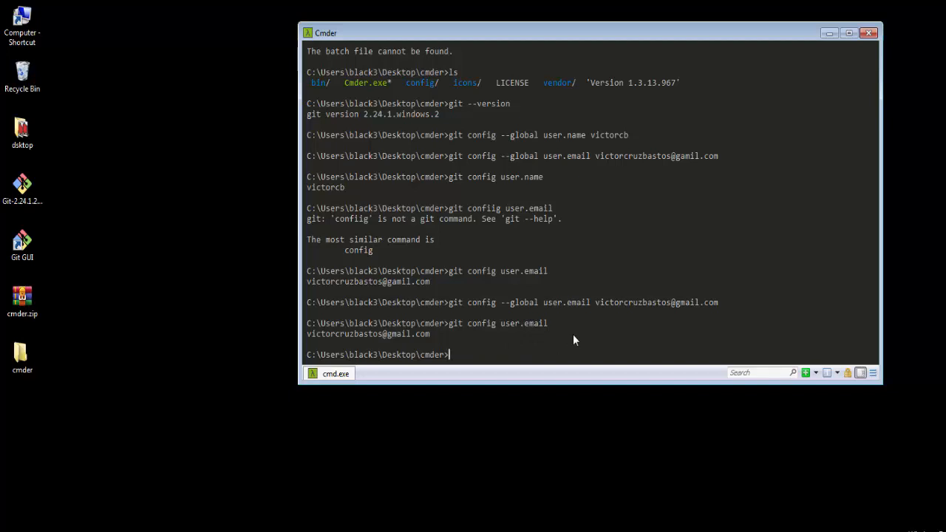
Move up three directory levels from the cmder folder to C:\Users with cd .
{"action": "type", "text": "cd .."}
{"action": "key", "text": "Return"}
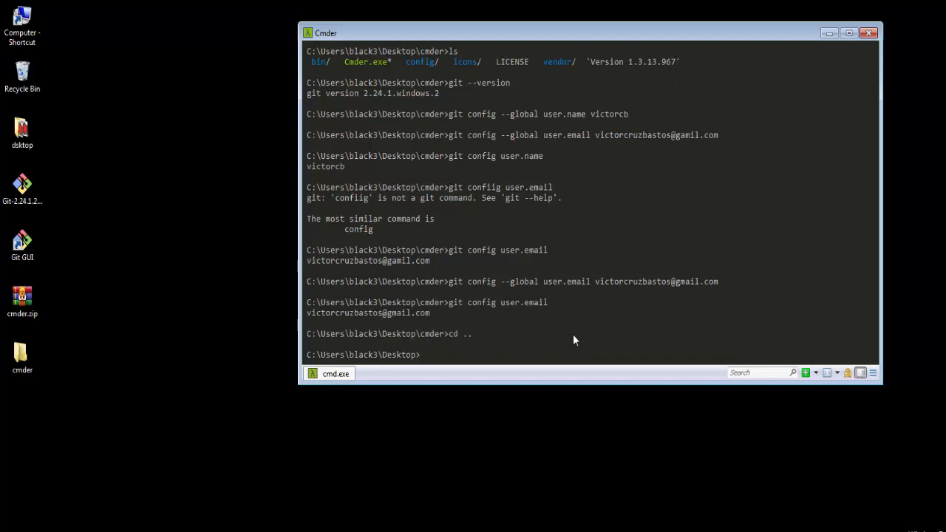
{"action": "type", "text": "cd .."}
{"action": "key", "text": "Return"}
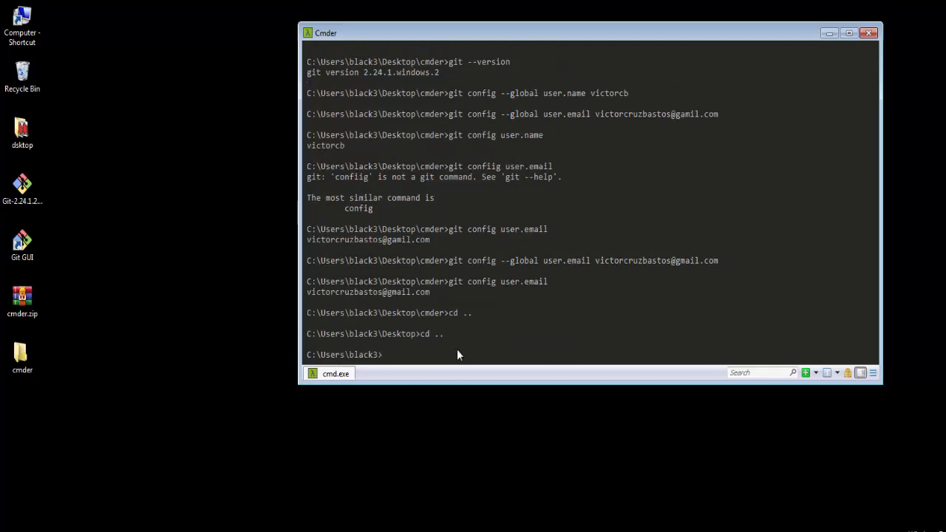
{"action": "type", "text": "cd .."}
{"action": "key", "text": "Return"}
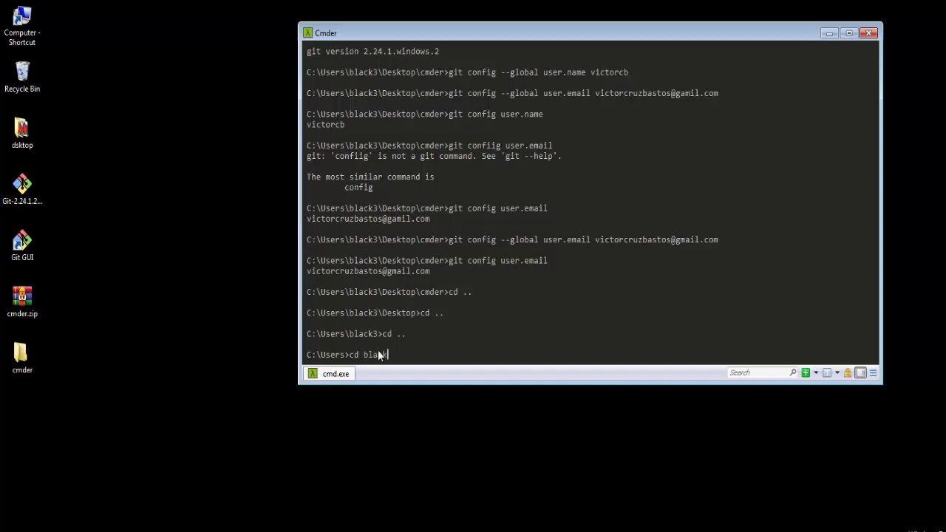
Change into the user profile folder and its Desktop folder with cd, and list the Desktop contents with ls
{"action": "key", "text": "Return"}
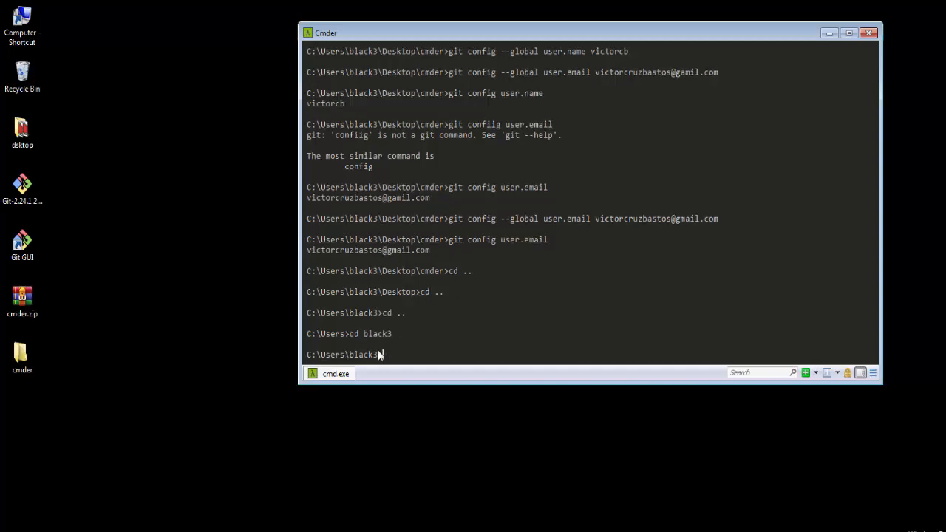
{"action": "type", "text": "cd Desktop"}
{"action": "key", "text": "Return"}
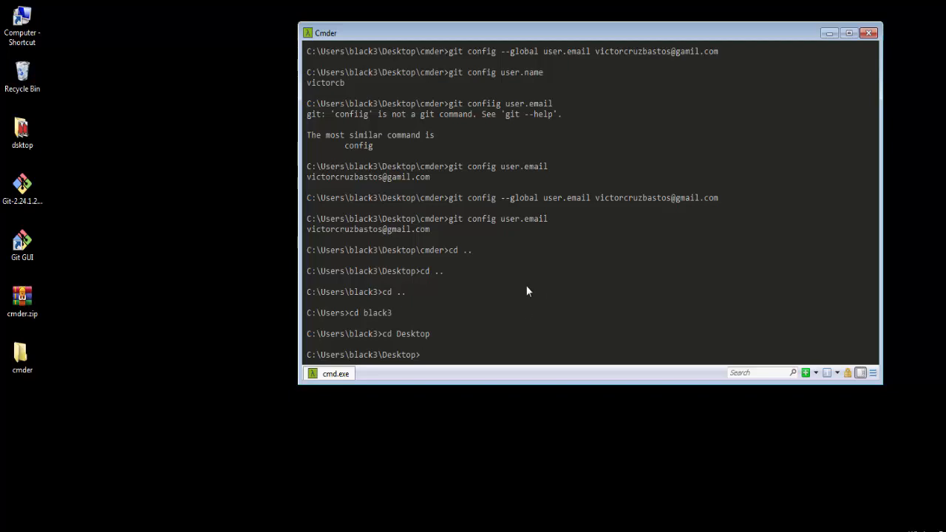
{"action": "type", "text": "ls"}
{"action": "key", "text": "Return"}
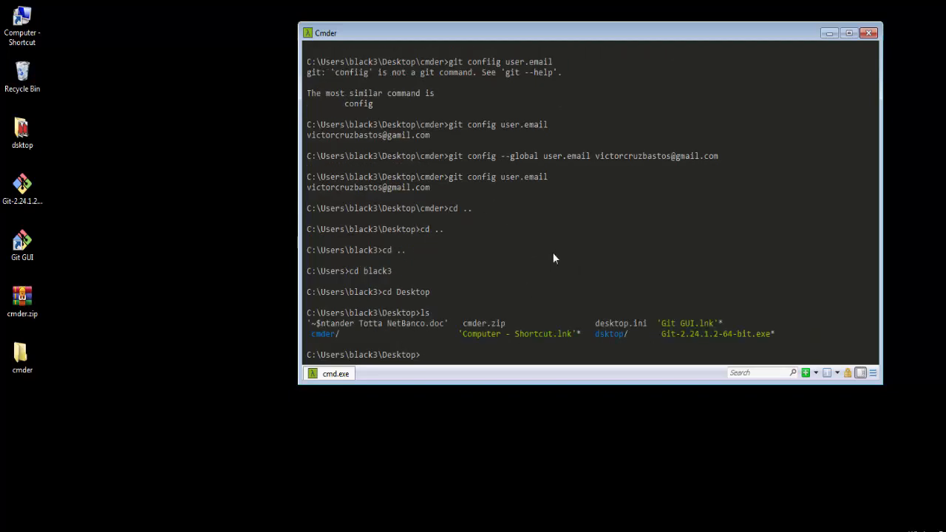
List the Desktop contents with dir and create a folder named test there with mkdir
{"action": "type", "text": "dir"}
{"action": "key", "text": "Return"}
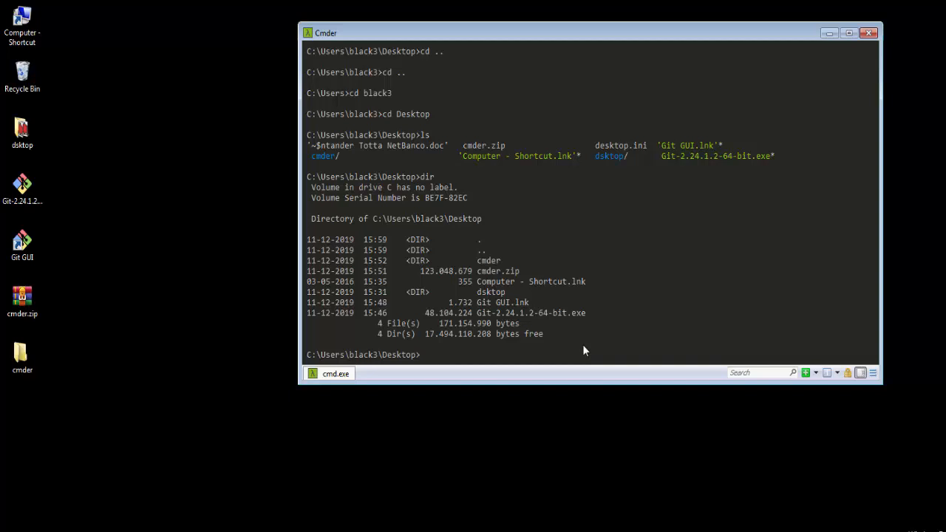
{"action": "type", "text": "mkdir test"}
{"action": "key", "text": "Return"}
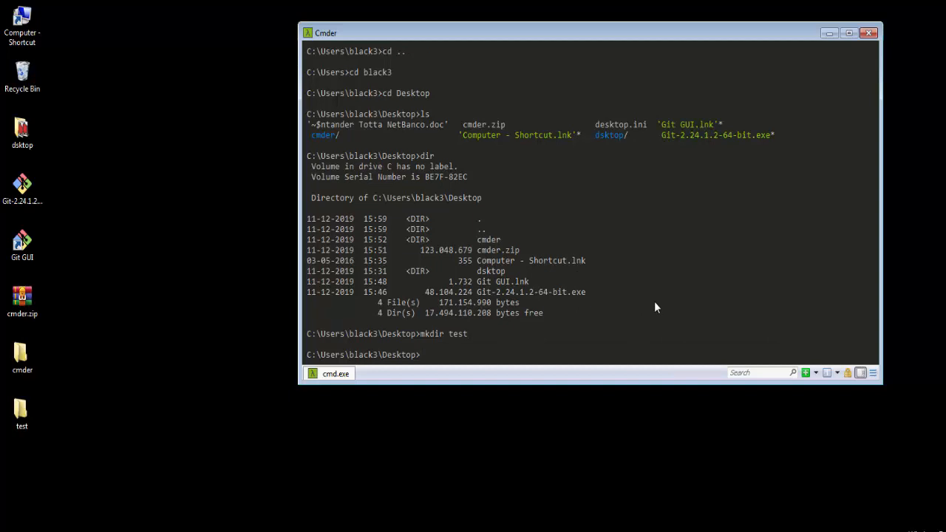
Open the new test folder from the desktop to check its contents, and close its window
{"action": "left_click_drag", "start_coordinate": [77, 397], "coordinate": [33, 418]}
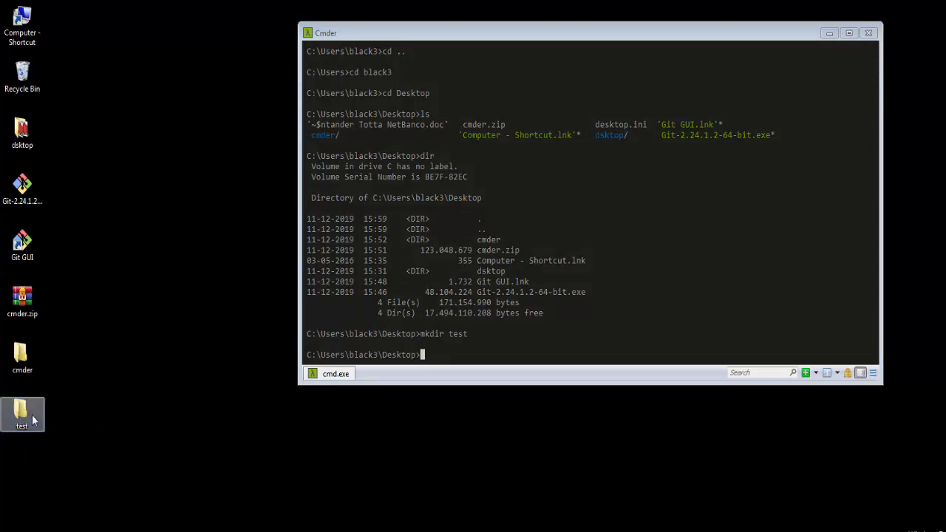
{"action": "double_click", "coordinate": [32, 419]}
{"action": "left_click", "coordinate": [744, 103]}
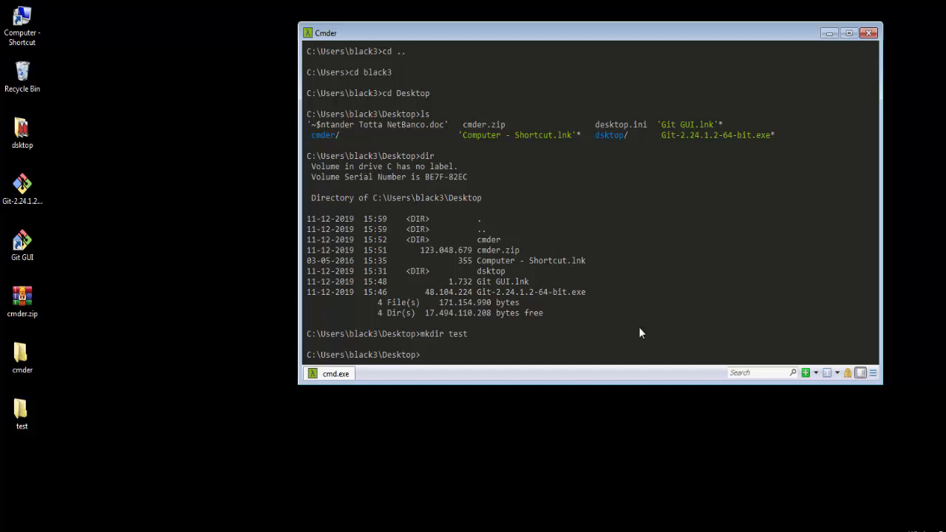
Change into the test folder with cd and create a subfolder named home with mkdir
{"action": "type", "text": "cd test"}
{"action": "key", "text": "Return"}
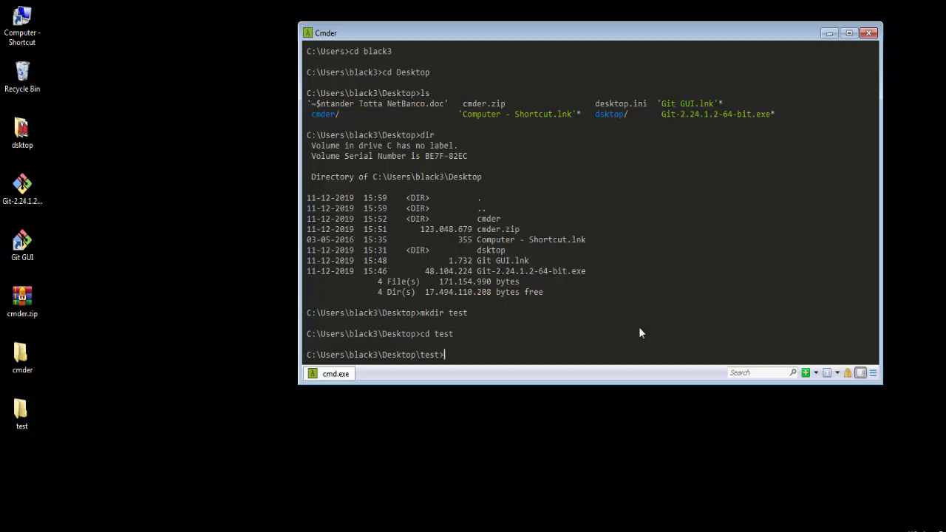
{"action": "type", "text": "mkdir home"}
{"action": "key", "text": "Return"}
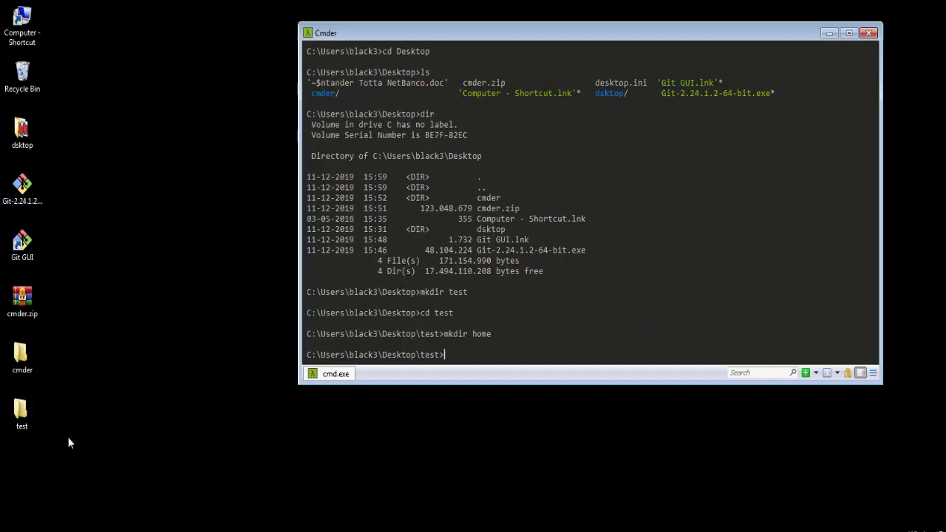
Open the test folder in Windows Explorer, examine the home subfolder and its available actions, and minimize the window
{"action": "double_click", "coordinate": [21, 413]}
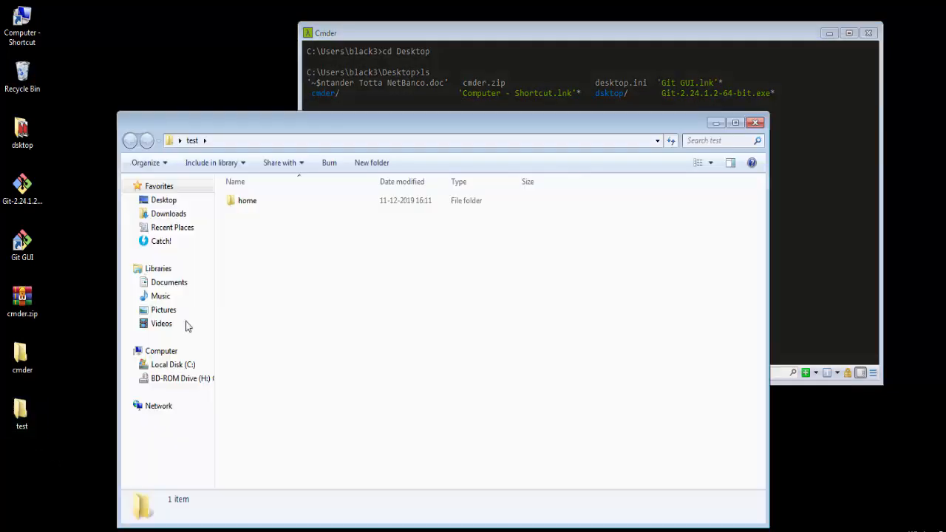
{"action": "left_click", "coordinate": [256, 204]}
{"action": "left_click_drag", "start_coordinate": [305, 125], "coordinate": [274, 91]}
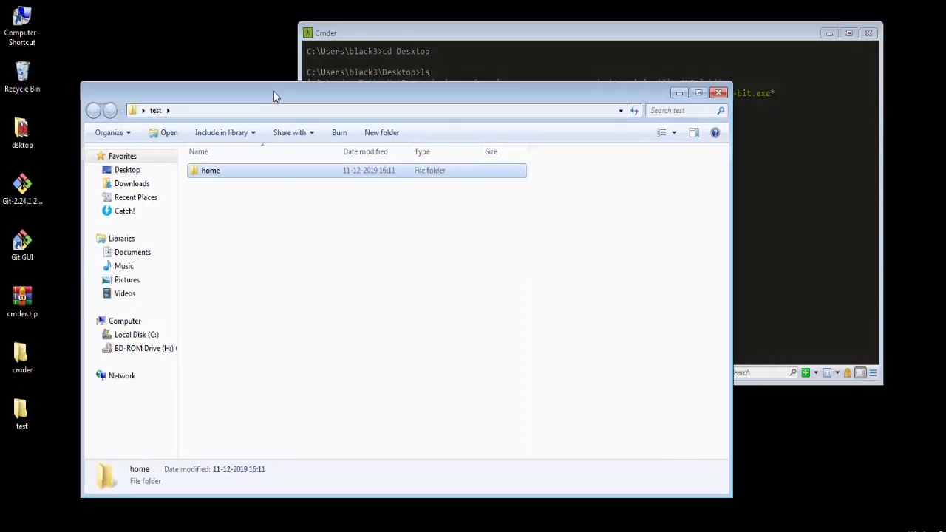
{"action": "left_click", "coordinate": [379, 278]}
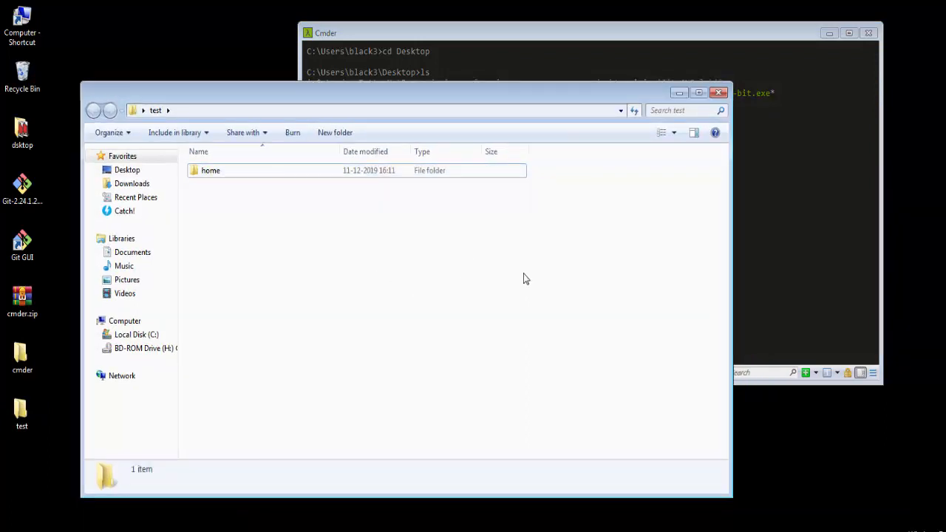
{"action": "left_click_drag", "start_coordinate": [77, 85], "coordinate": [140, 121]}
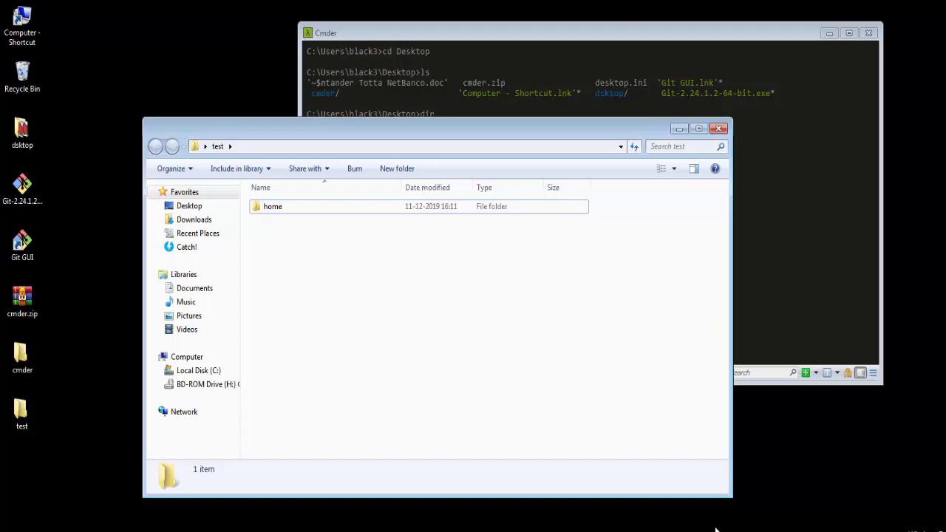
{"action": "left_click", "coordinate": [282, 206]}
{"action": "right_click", "coordinate": [283, 206]}
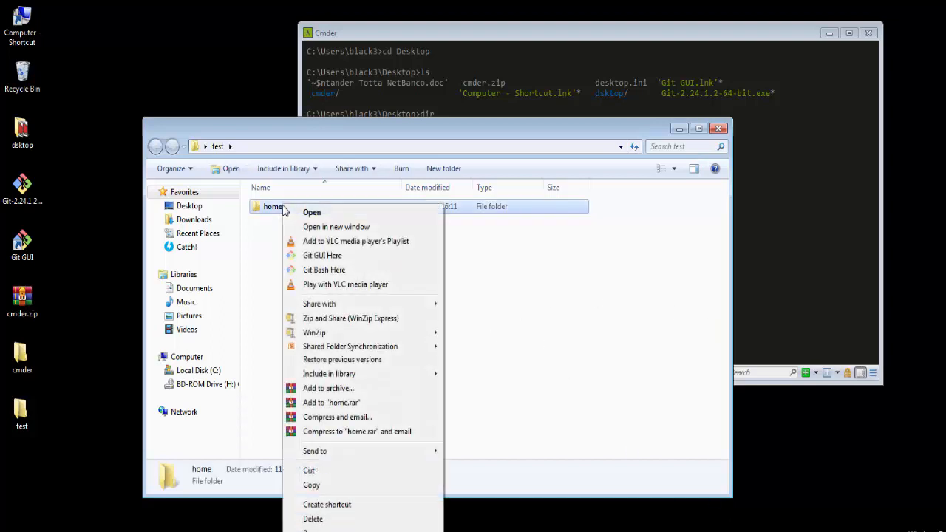
{"action": "left_click", "coordinate": [510, 346]}
{"action": "left_click", "coordinate": [679, 129]}
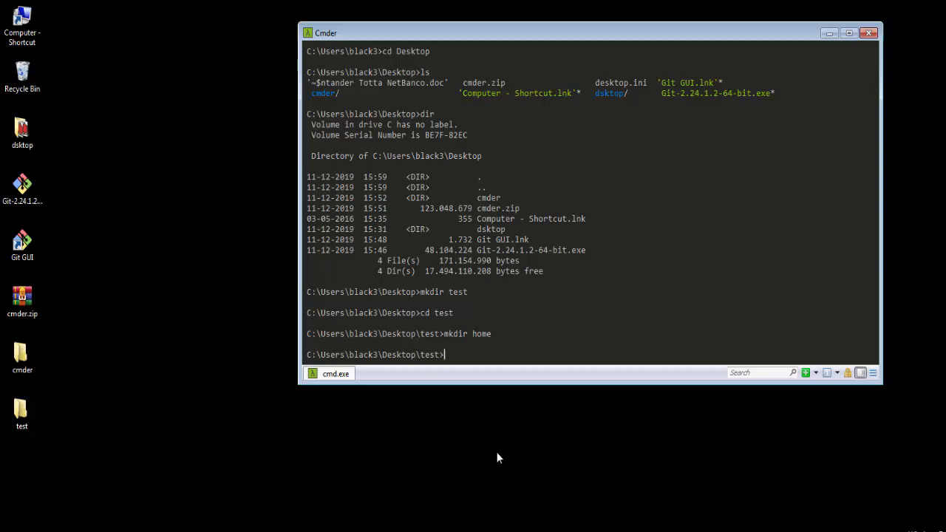
Create an empty file named index.html in the test folder with touch
{"action": "type", "text": "touc"}
{"action": "type", "text": "h"}
{"action": "type", "text": " index.htm"}
{"action": "type", "text": "l"}
{"action": "key", "text": "Return"}
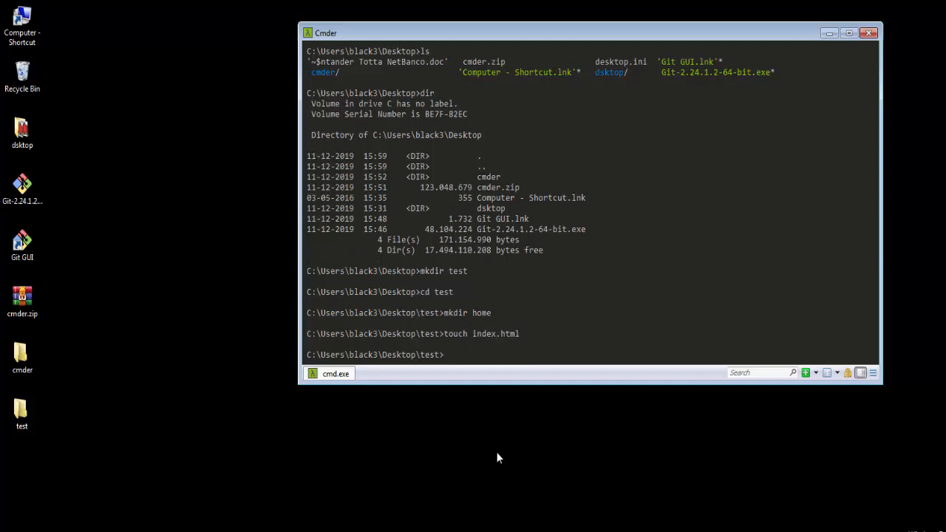
Check the test folder for index.html in Windows Explorer, and list the folder's contents in the console with ls
{"action": "double_click", "coordinate": [33, 417]}
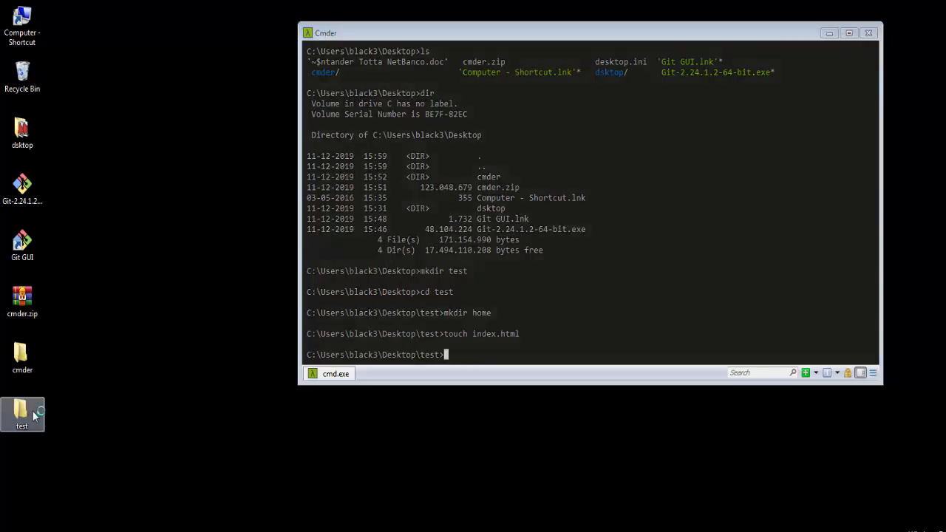
{"action": "left_click", "coordinate": [313, 222]}
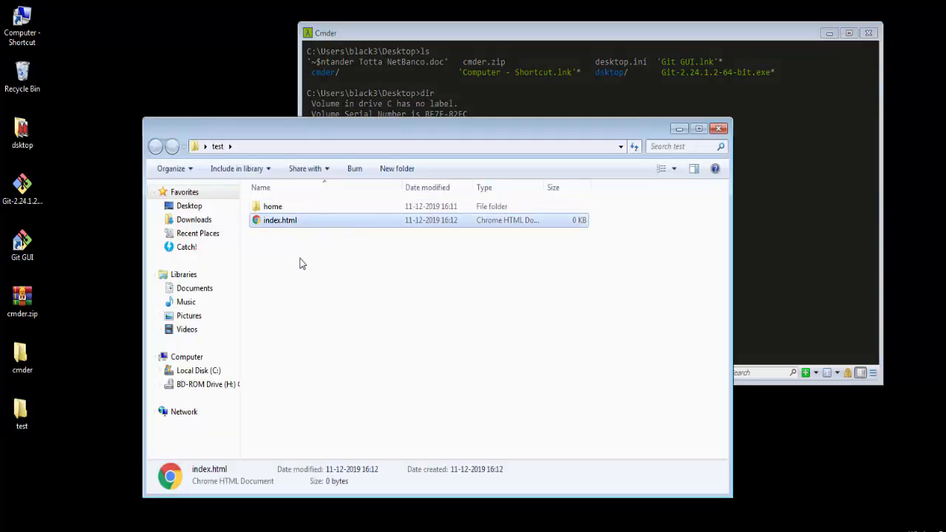
{"action": "left_click", "coordinate": [719, 128]}
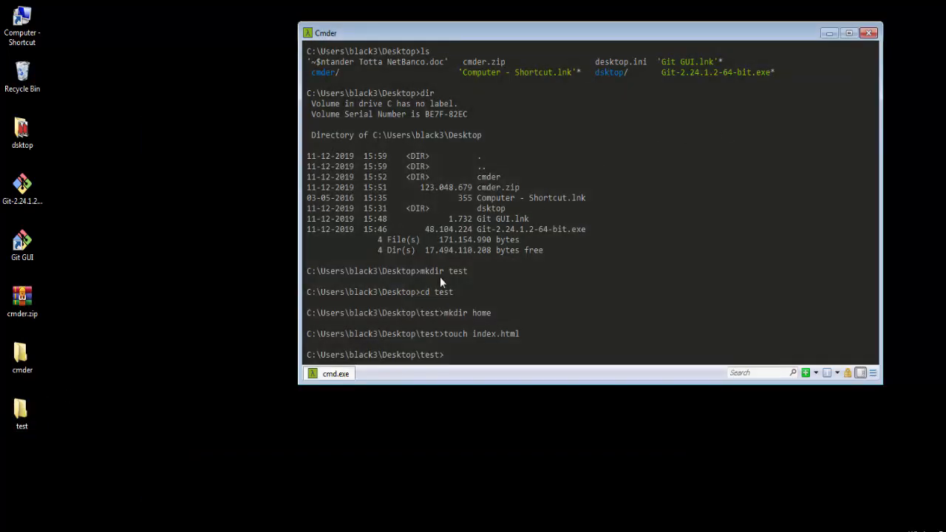
{"action": "type", "text": "ls"}
{"action": "key", "text": "Return"}
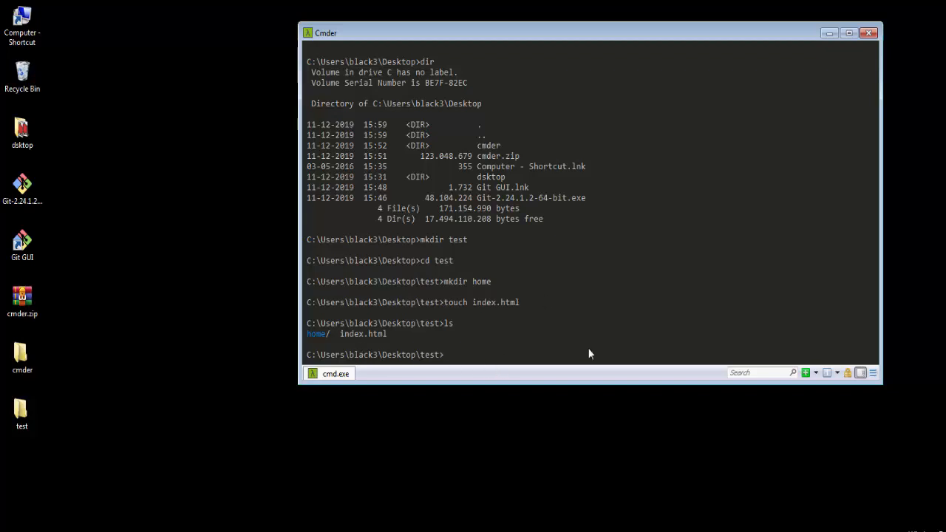
Delete index.html with rm and check the test folder's contents with ls and in Windows Explorer
{"action": "type", "text": "rm index.html"}
{"action": "key", "text": "Return"}
{"action": "type", "text": "l"}
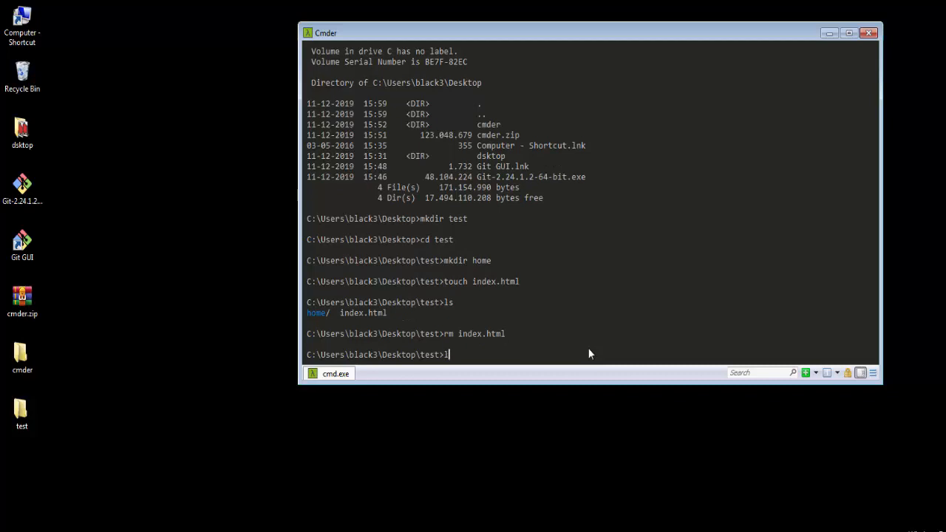
{"action": "type", "text": "s"}
{"action": "key", "text": "Return"}
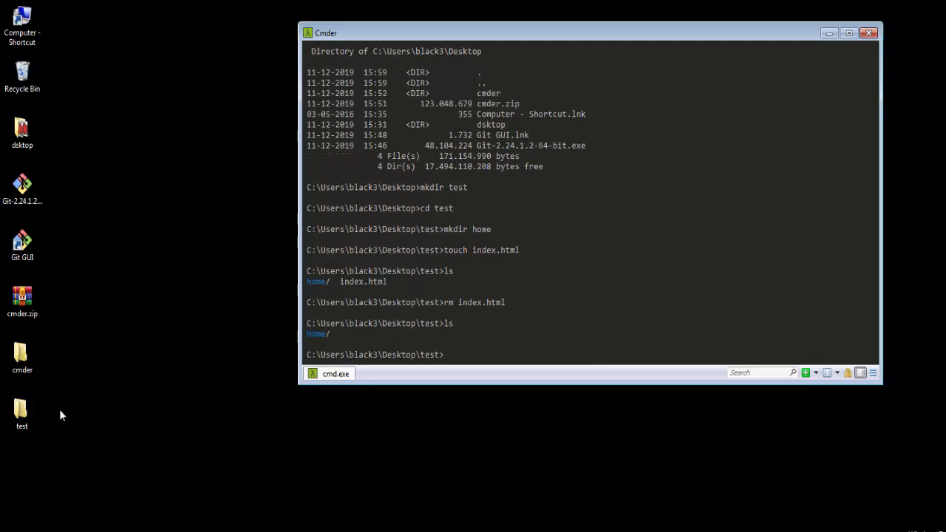
{"action": "double_click", "coordinate": [21, 411]}
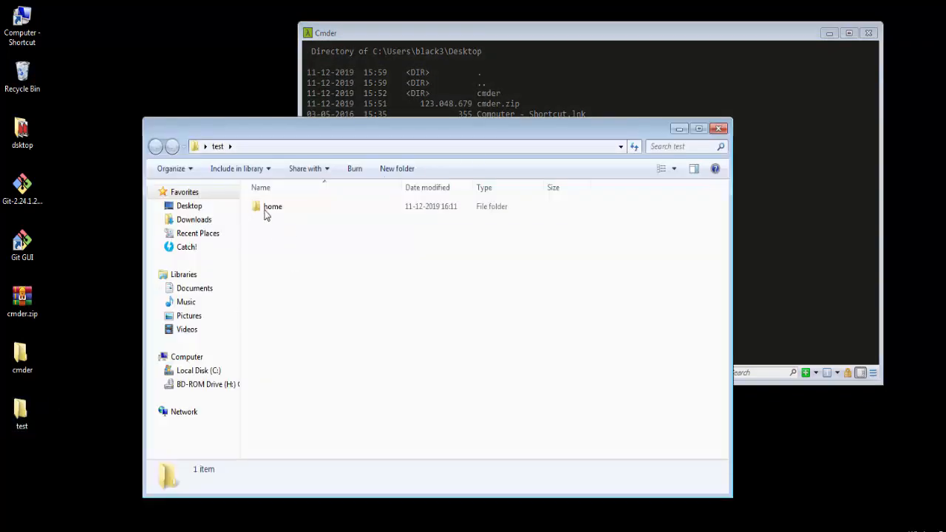
{"action": "left_click", "coordinate": [719, 130]}
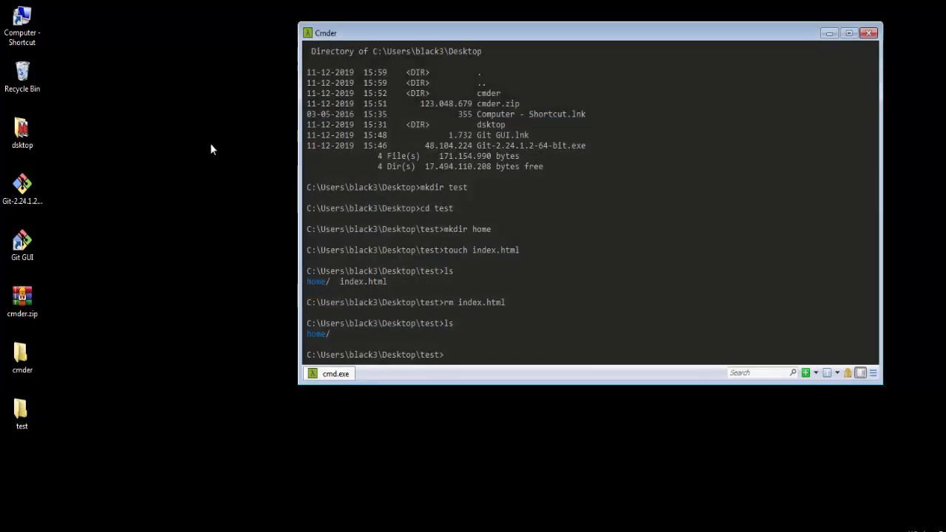